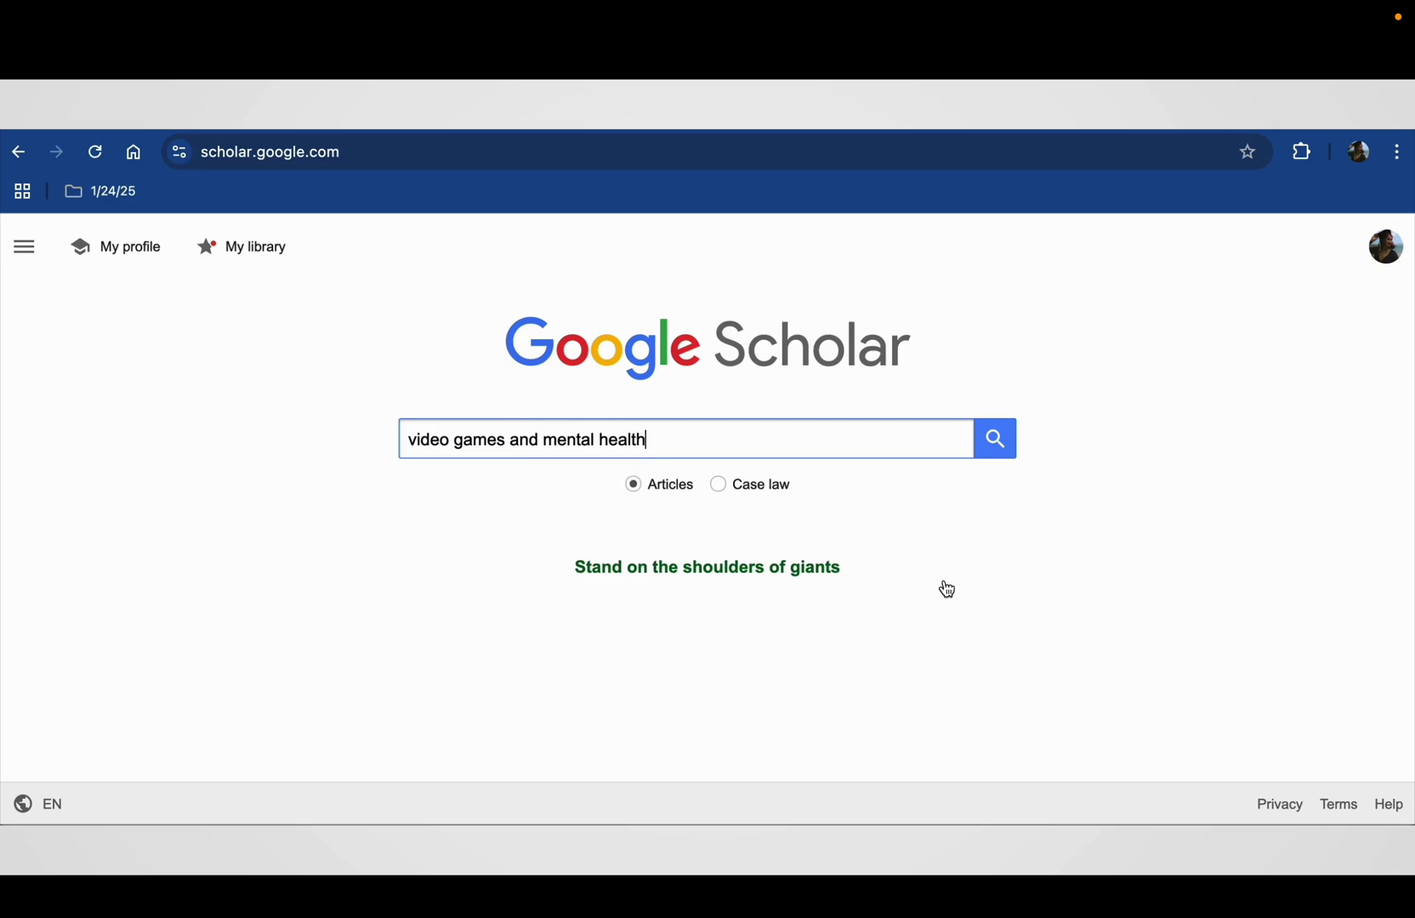
Step: Search Google Scholar articles for "video games and mental health" and skim the first page of results
click(1010, 448)
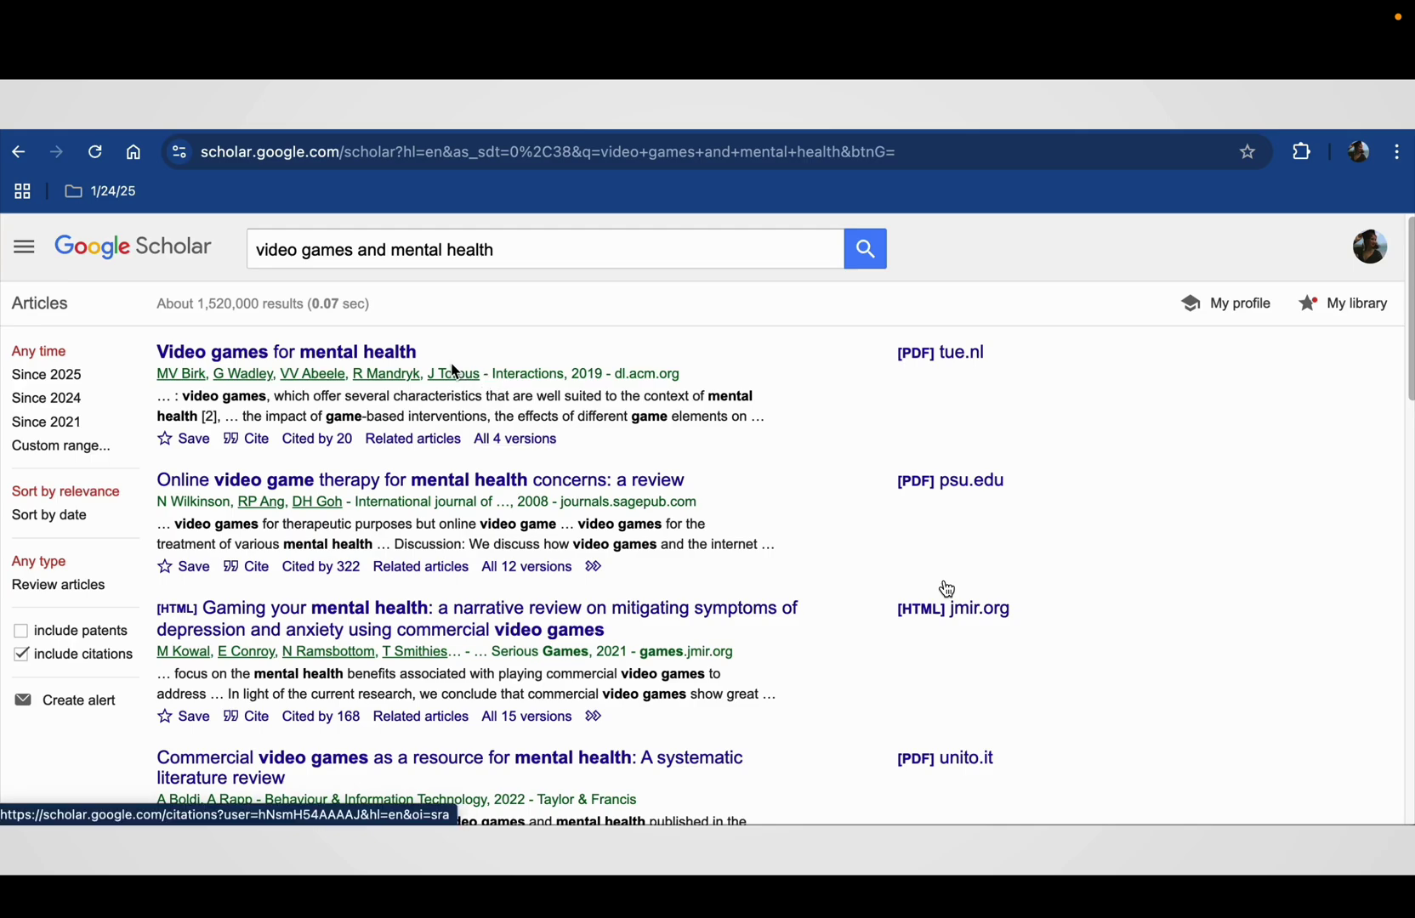
scroll(456, 372, down, 1)
scroll(456, 372, up, 1)
scroll(456, 371, down, 5)
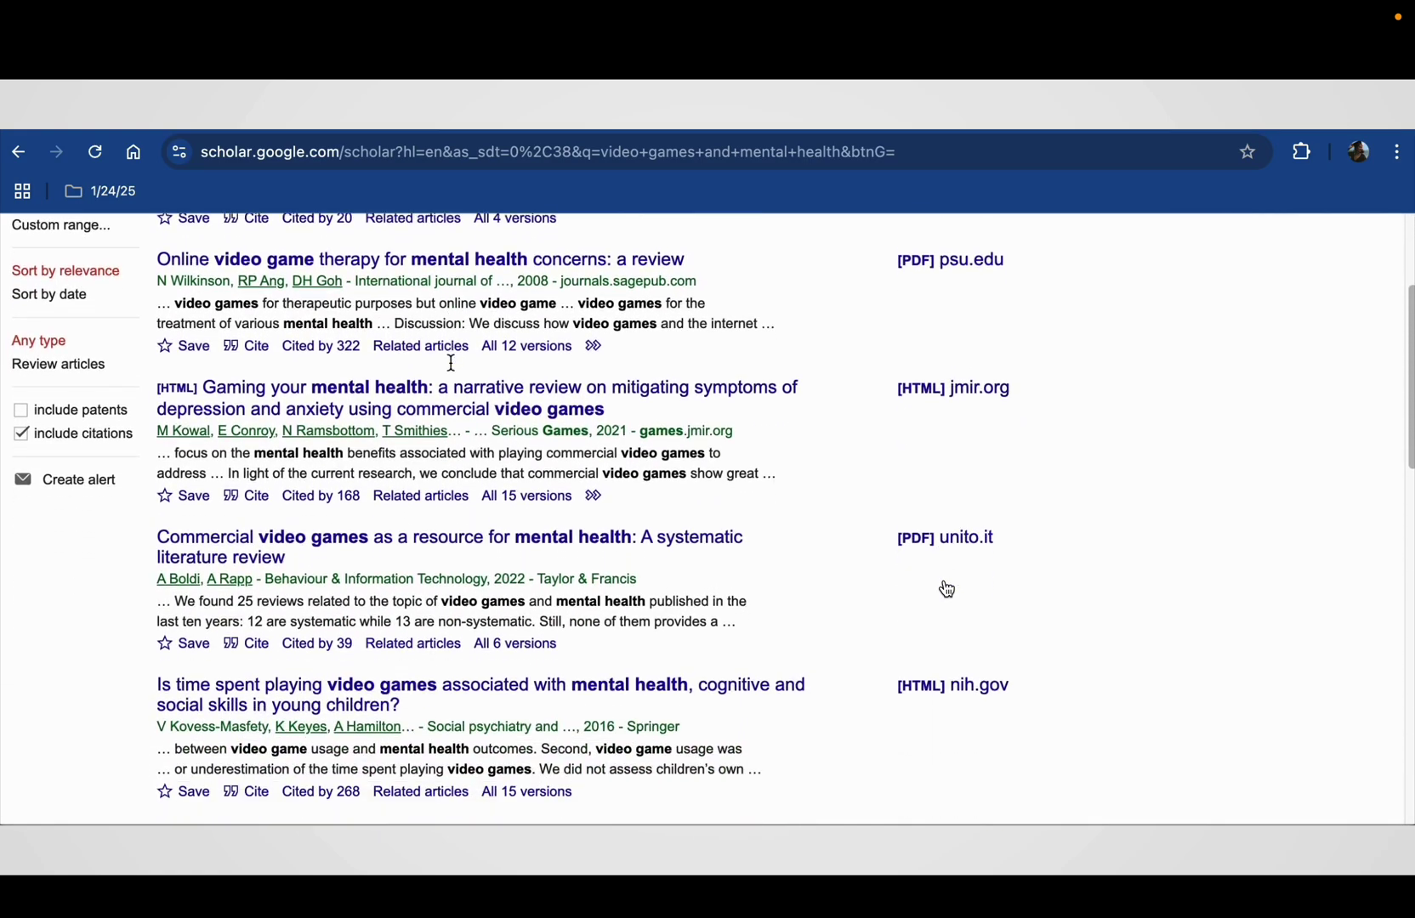
scroll(454, 372, down, 9)
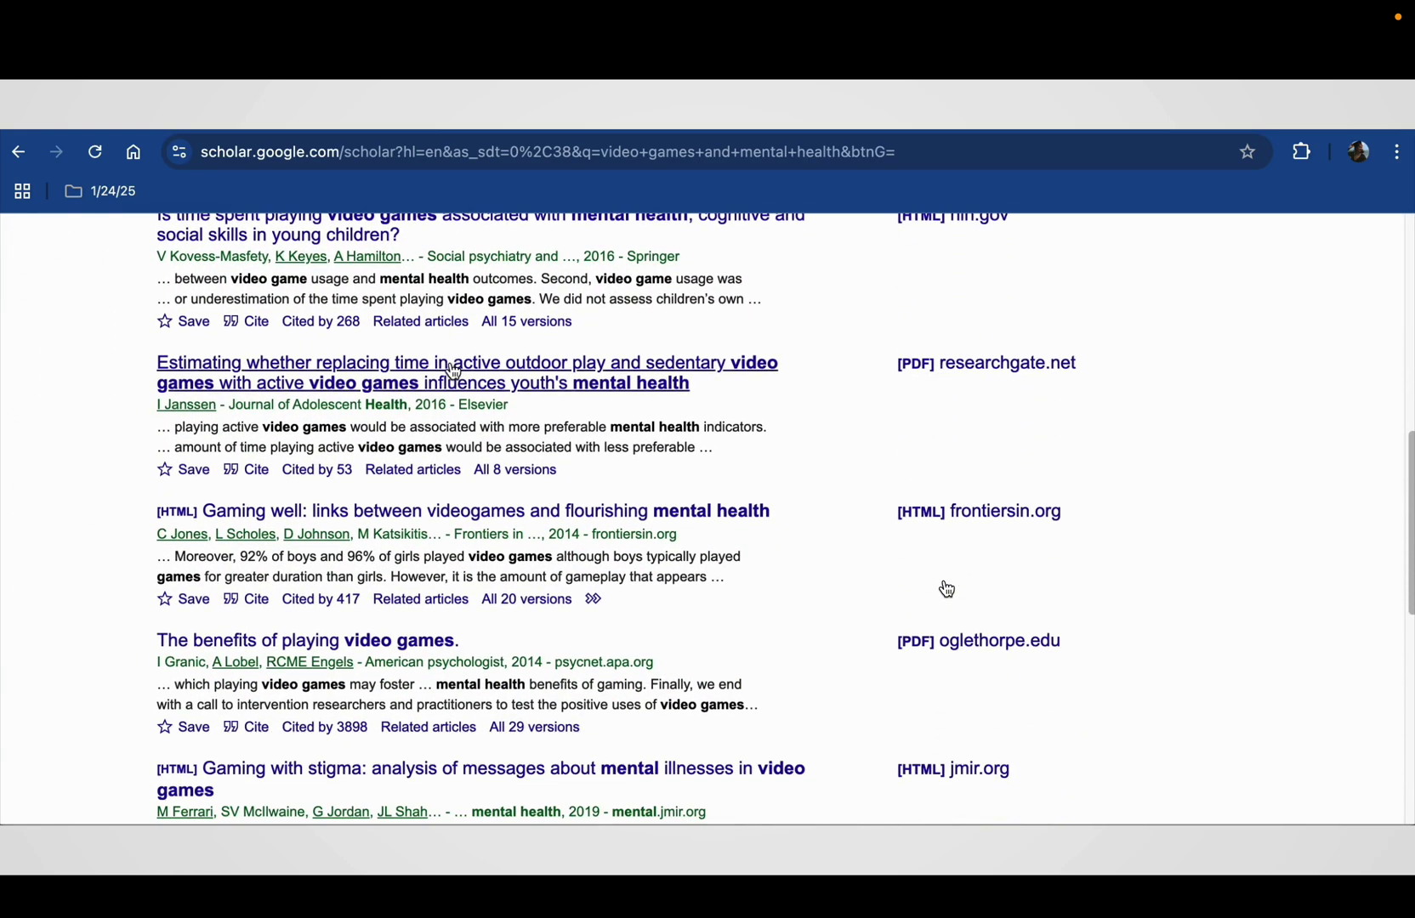
scroll(453, 371, down, 3)
scroll(453, 372, up, 17)
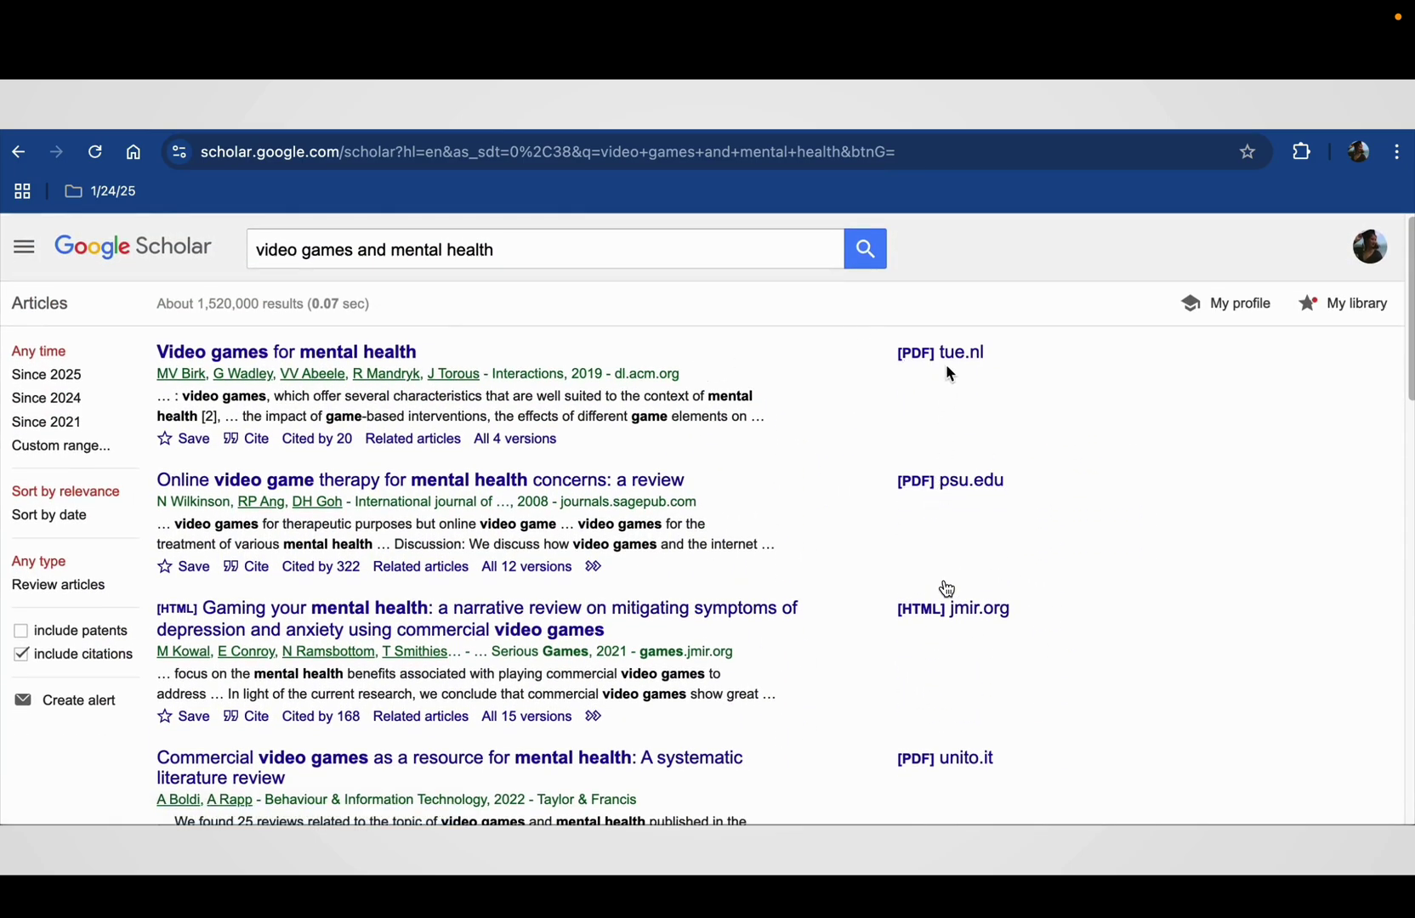
Step: View the psu.edu PDF of "Online video game therapy for mental health concerns: a review", read its abstract, and return to the results
click(951, 482)
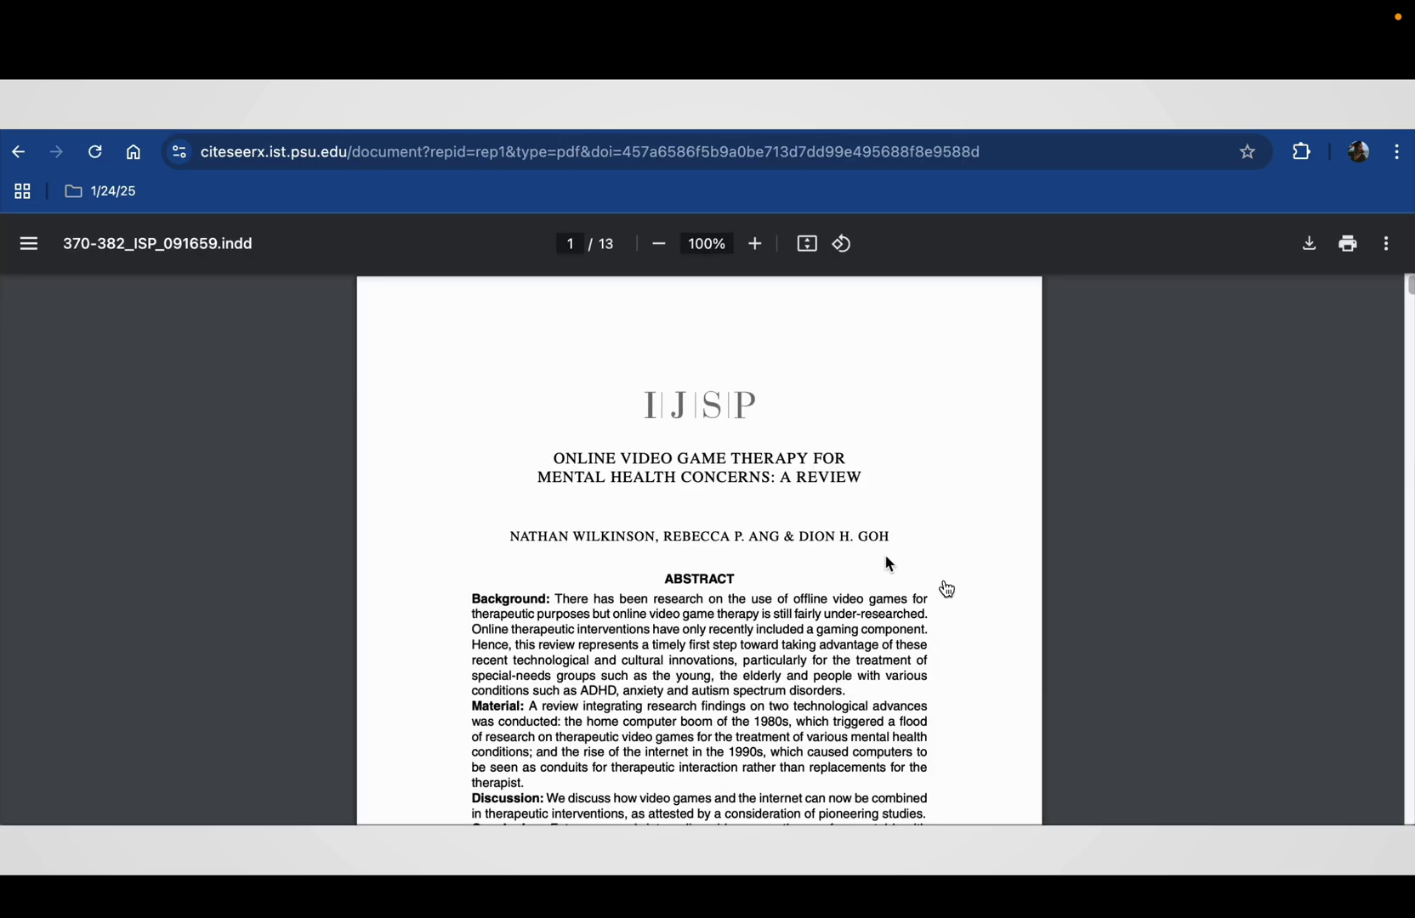
scroll(889, 564, down, 3)
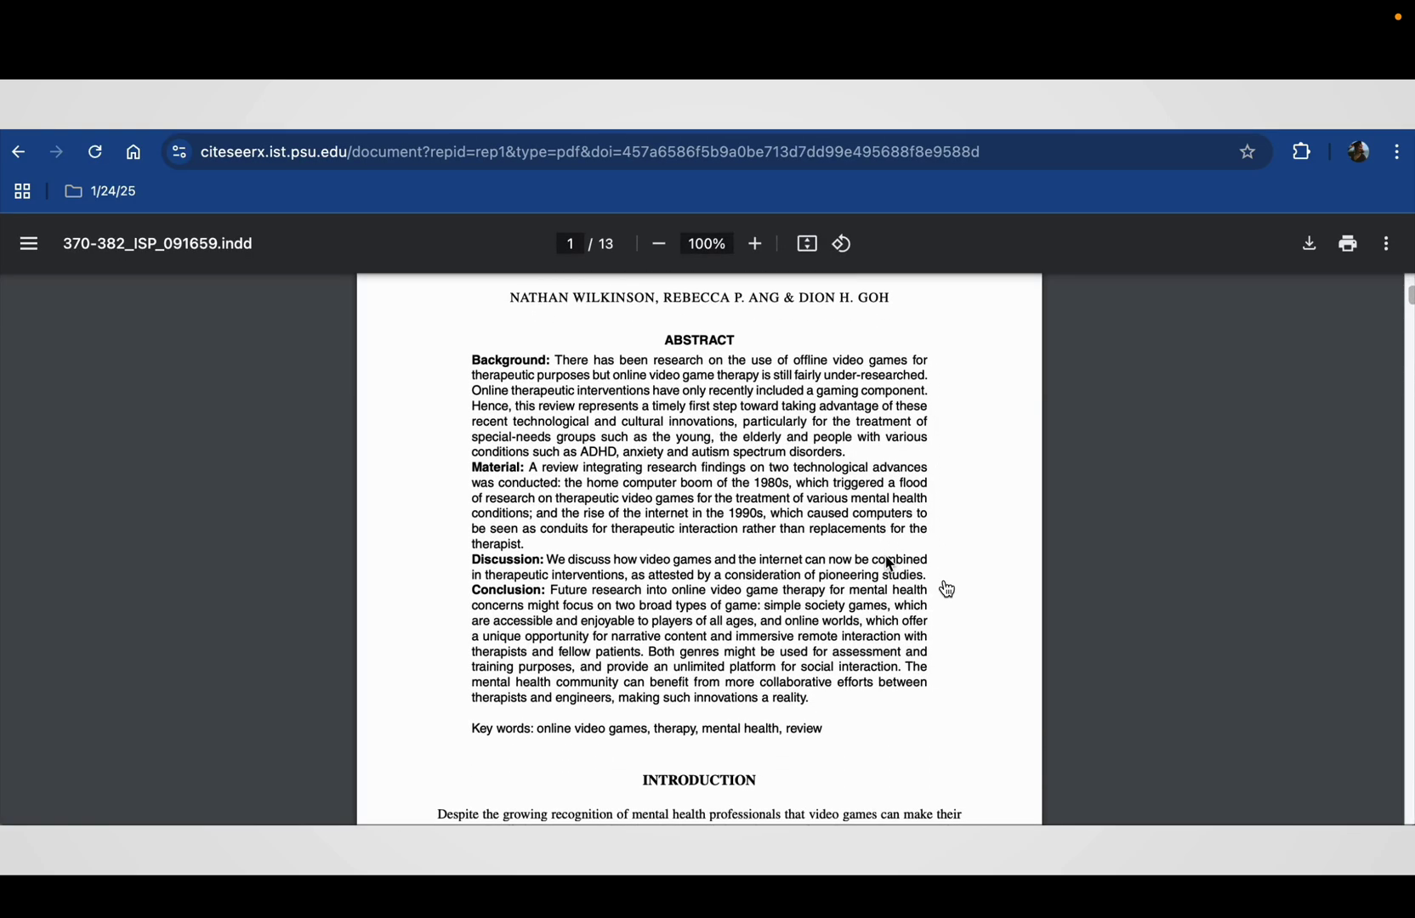
scroll(889, 565, up, 3)
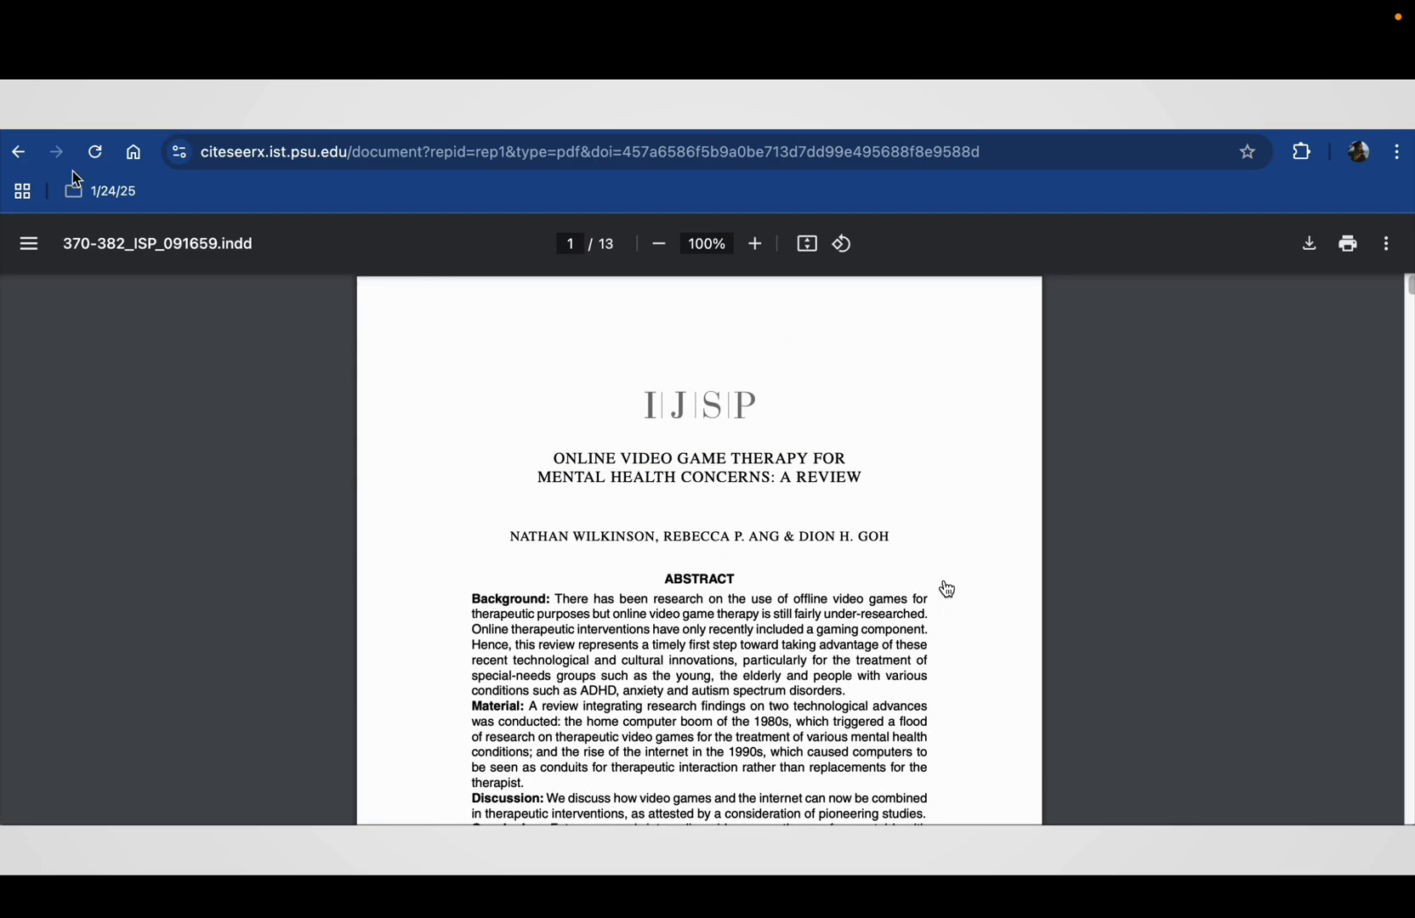
click(18, 151)
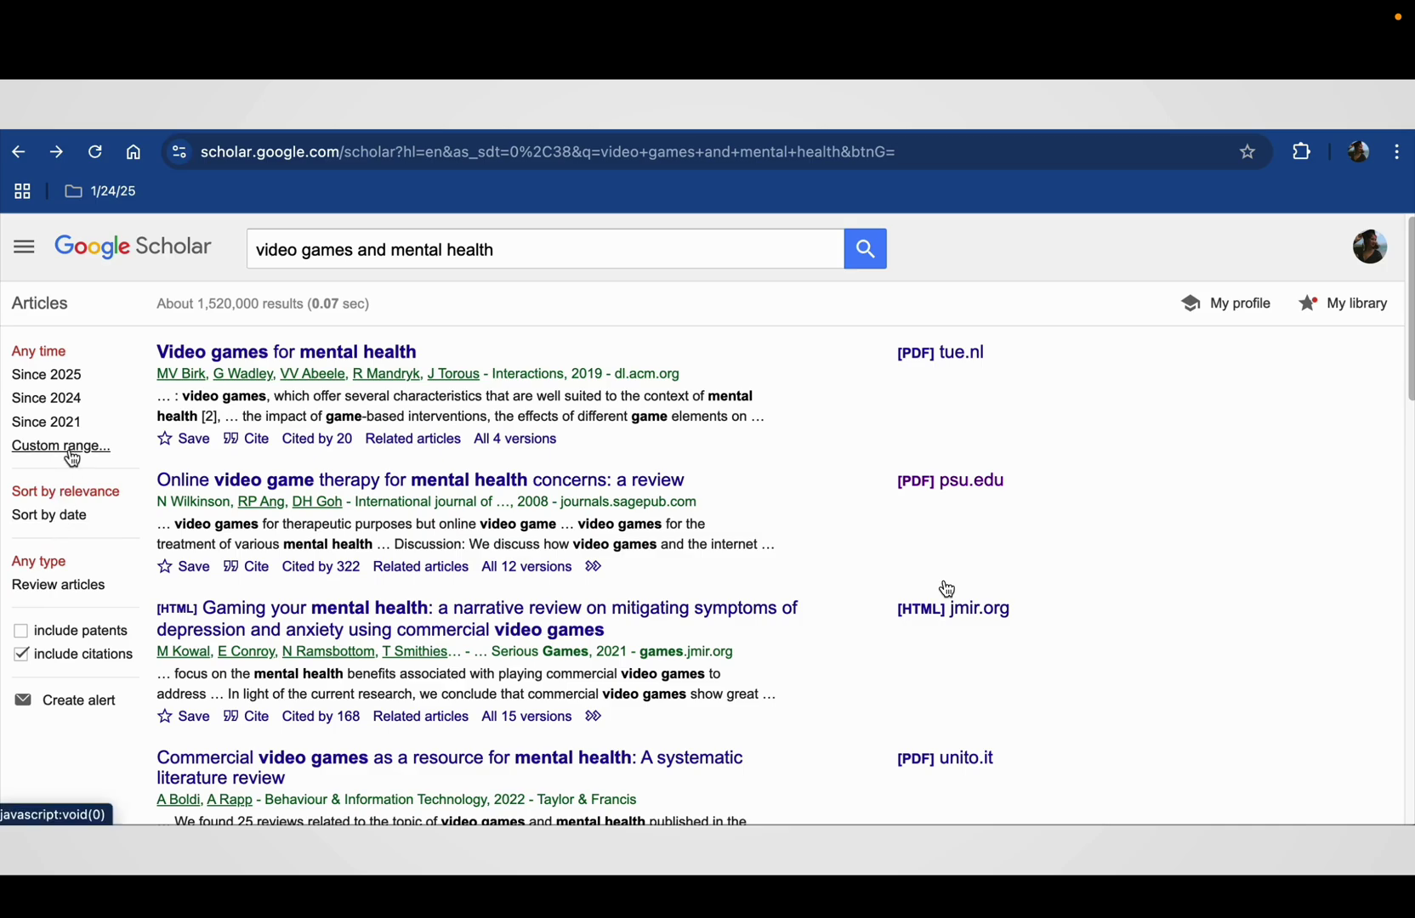
key(super+shift+5)
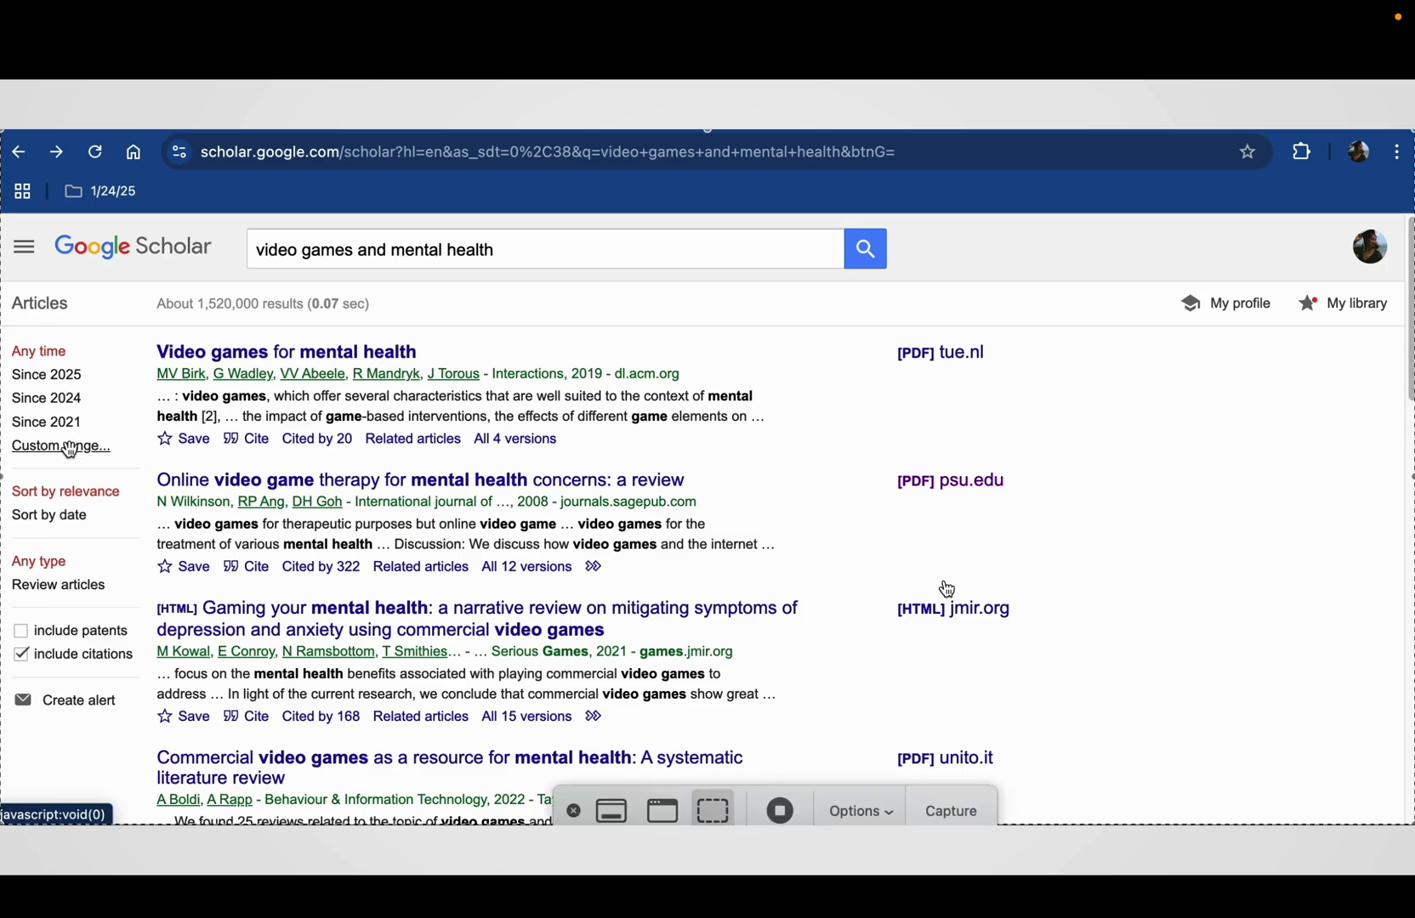
key(Return)
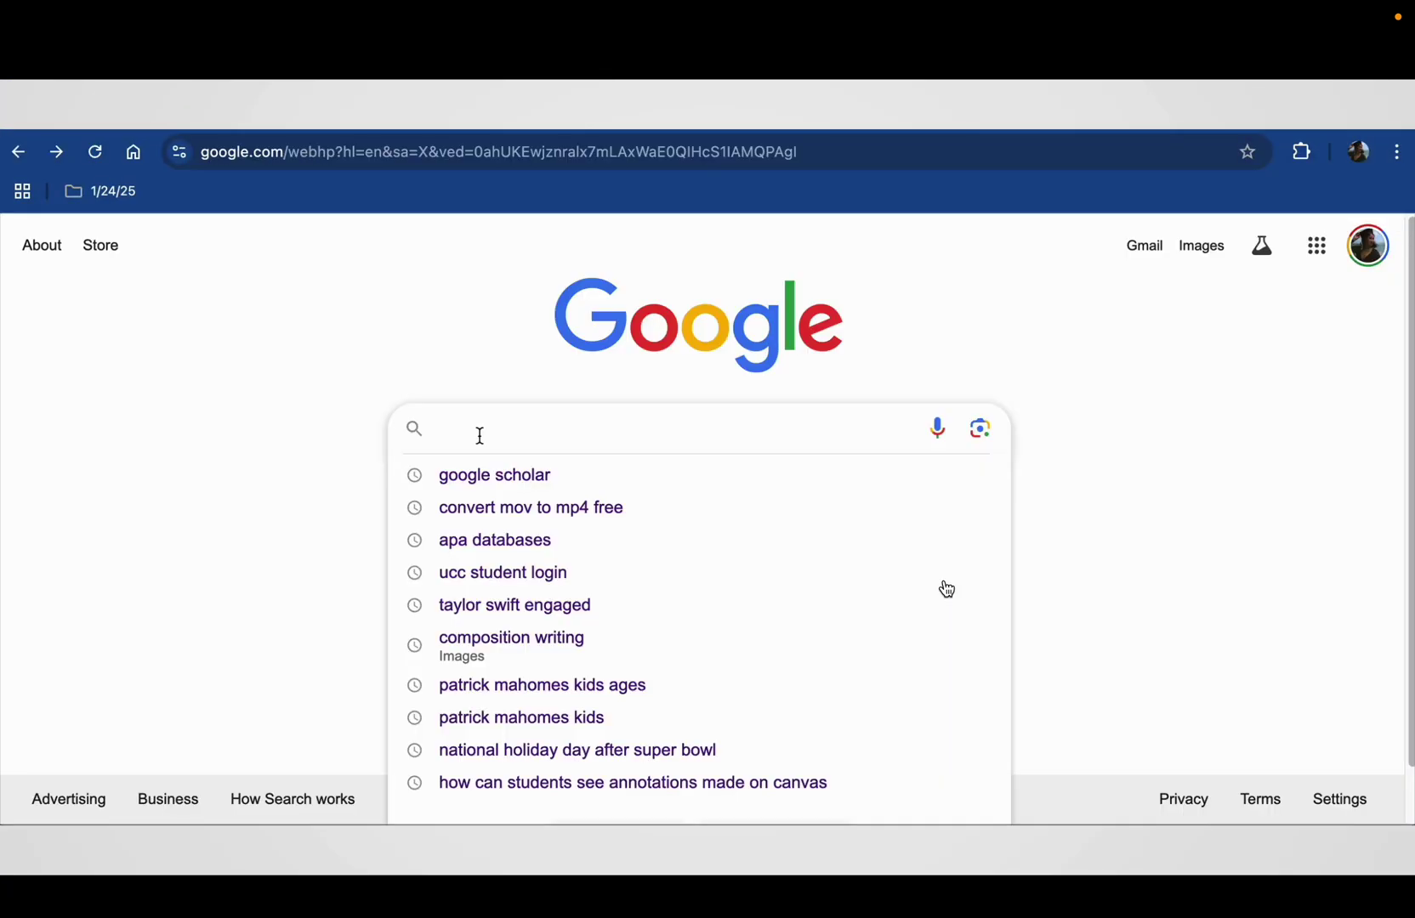
Step: Search Google for "APA databases" and open the American Psychological Association's databases page
text(AP)
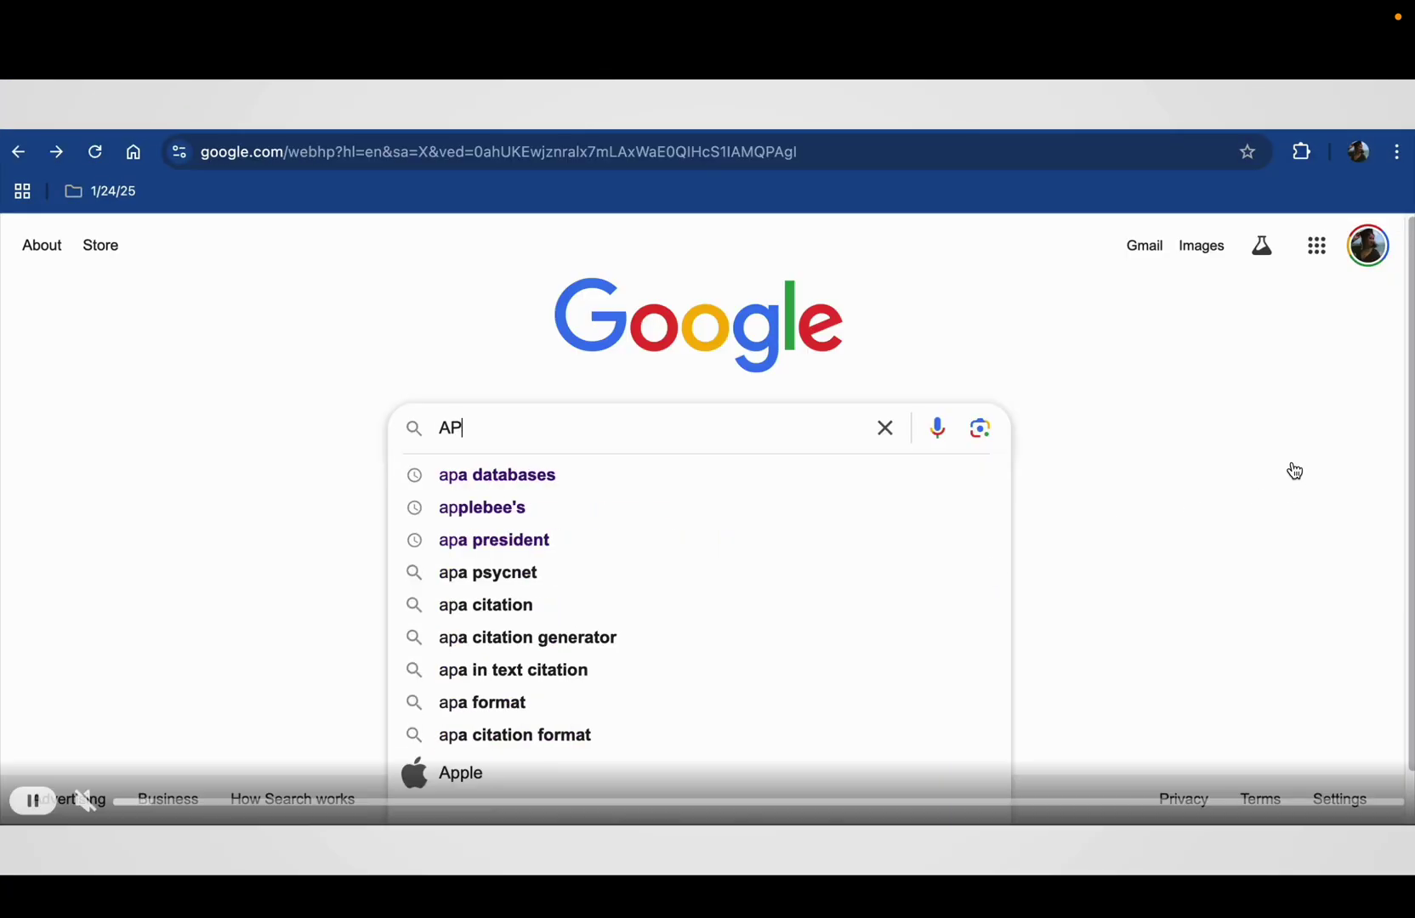
text(A databases)
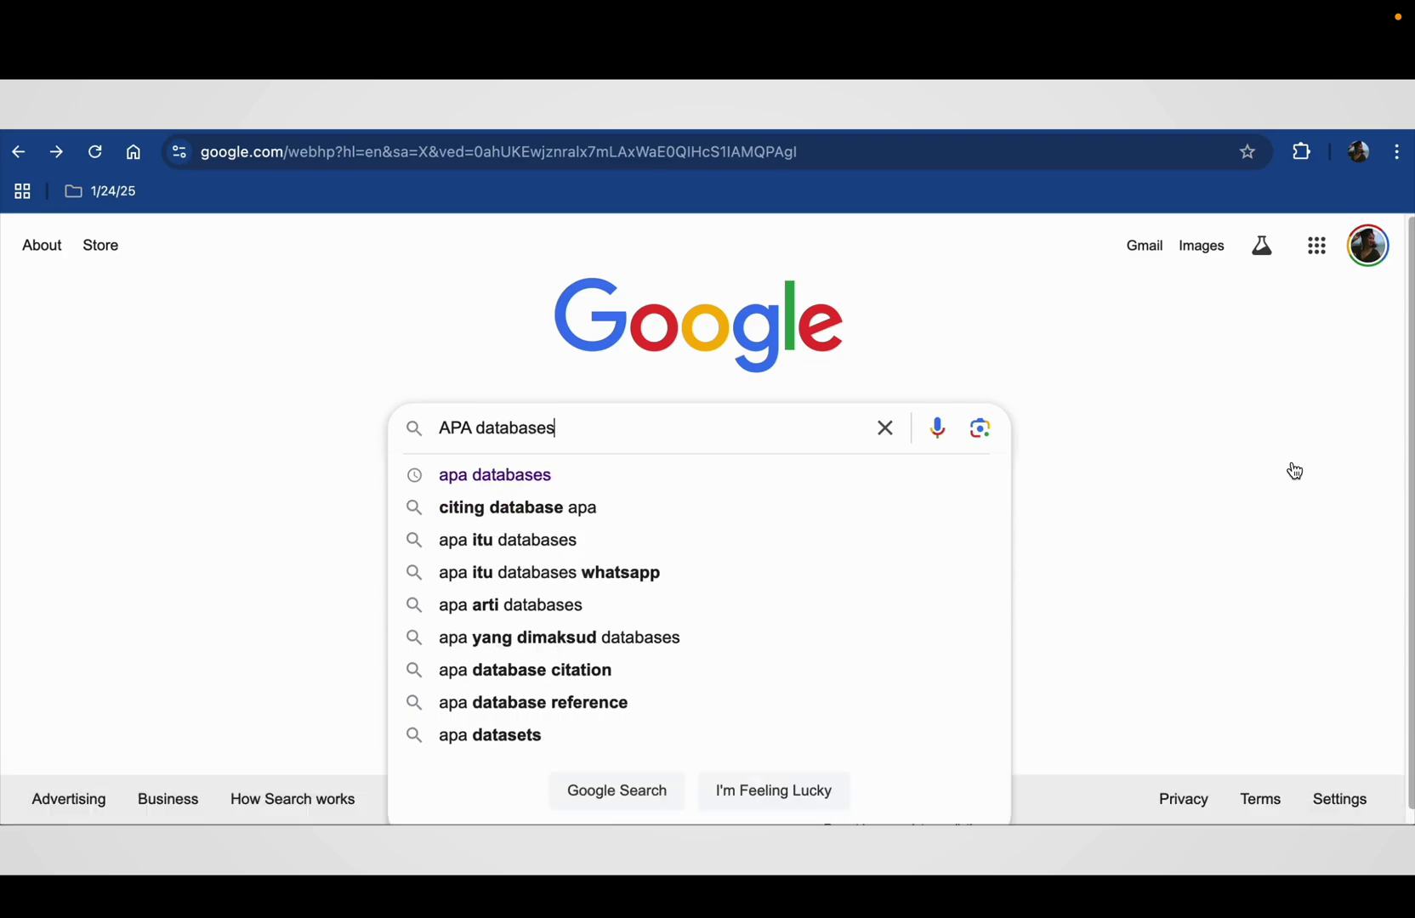
key(Return)
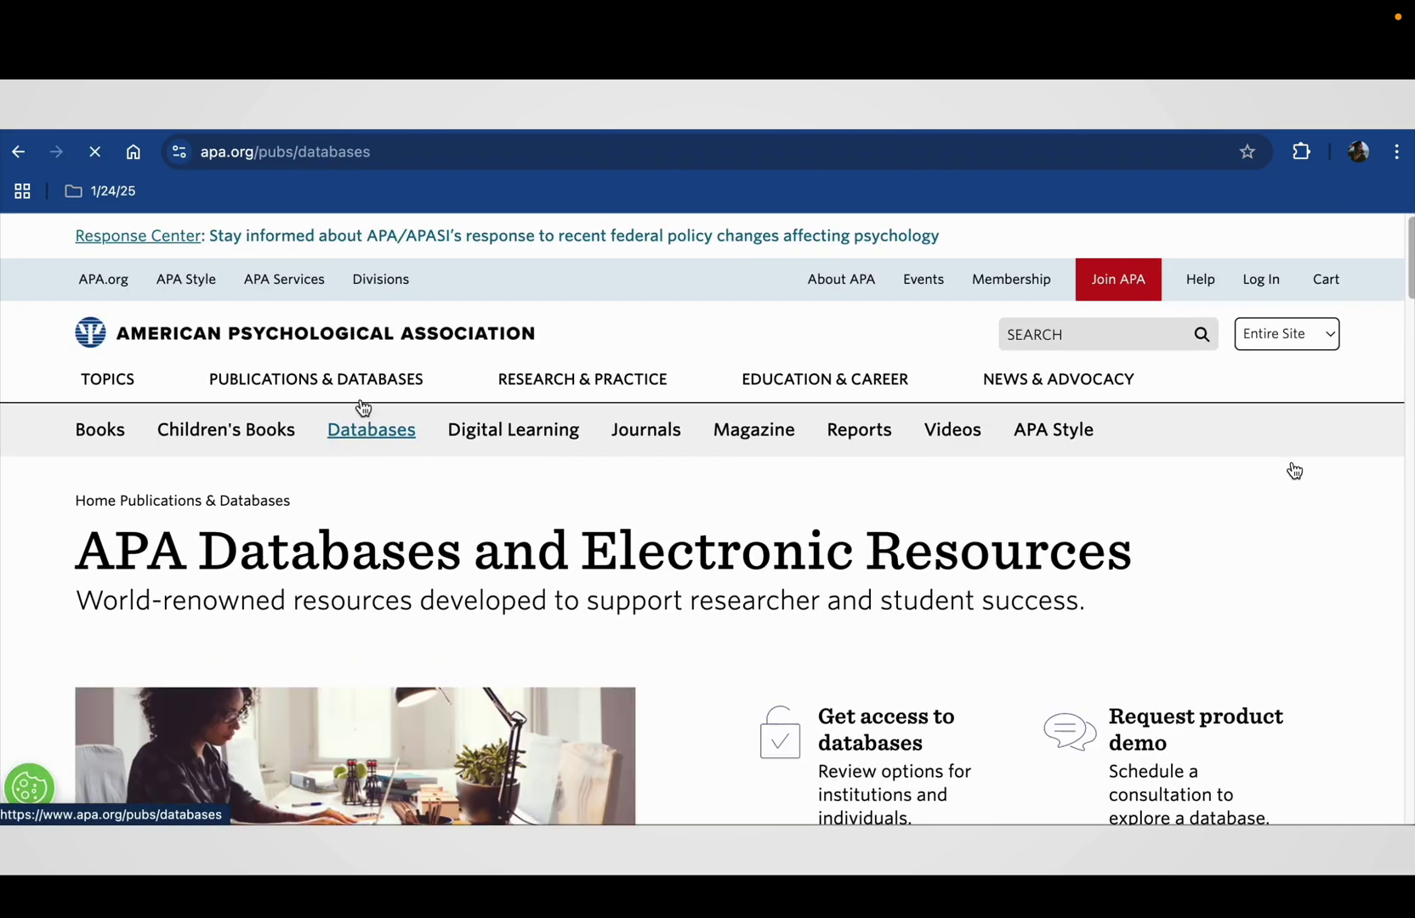
Step: Go to the APA site's overview of all publications and databases
click(353, 384)
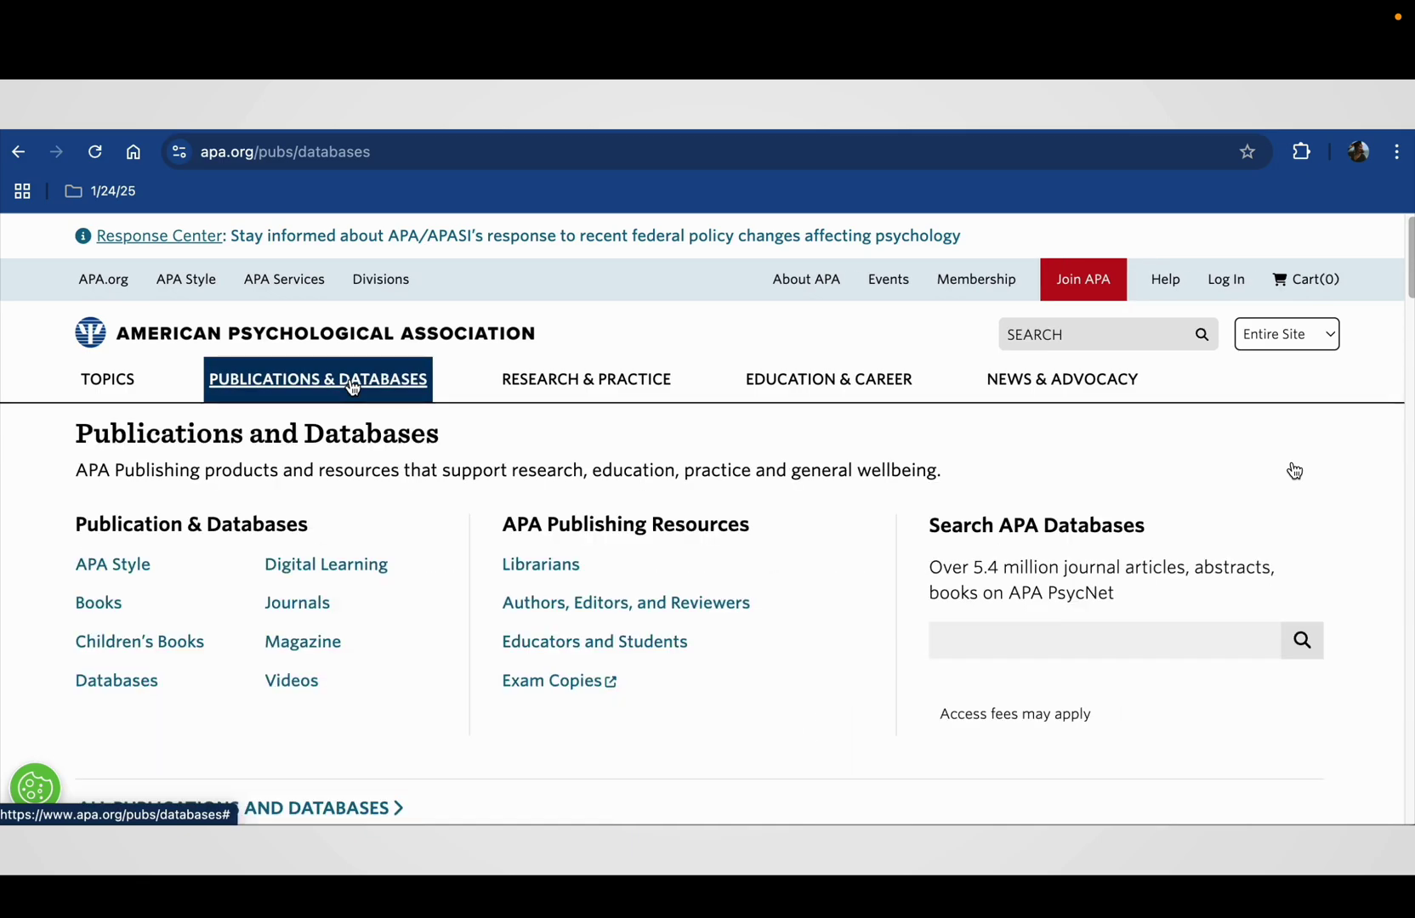
scroll(350, 625, down, 2)
click(323, 681)
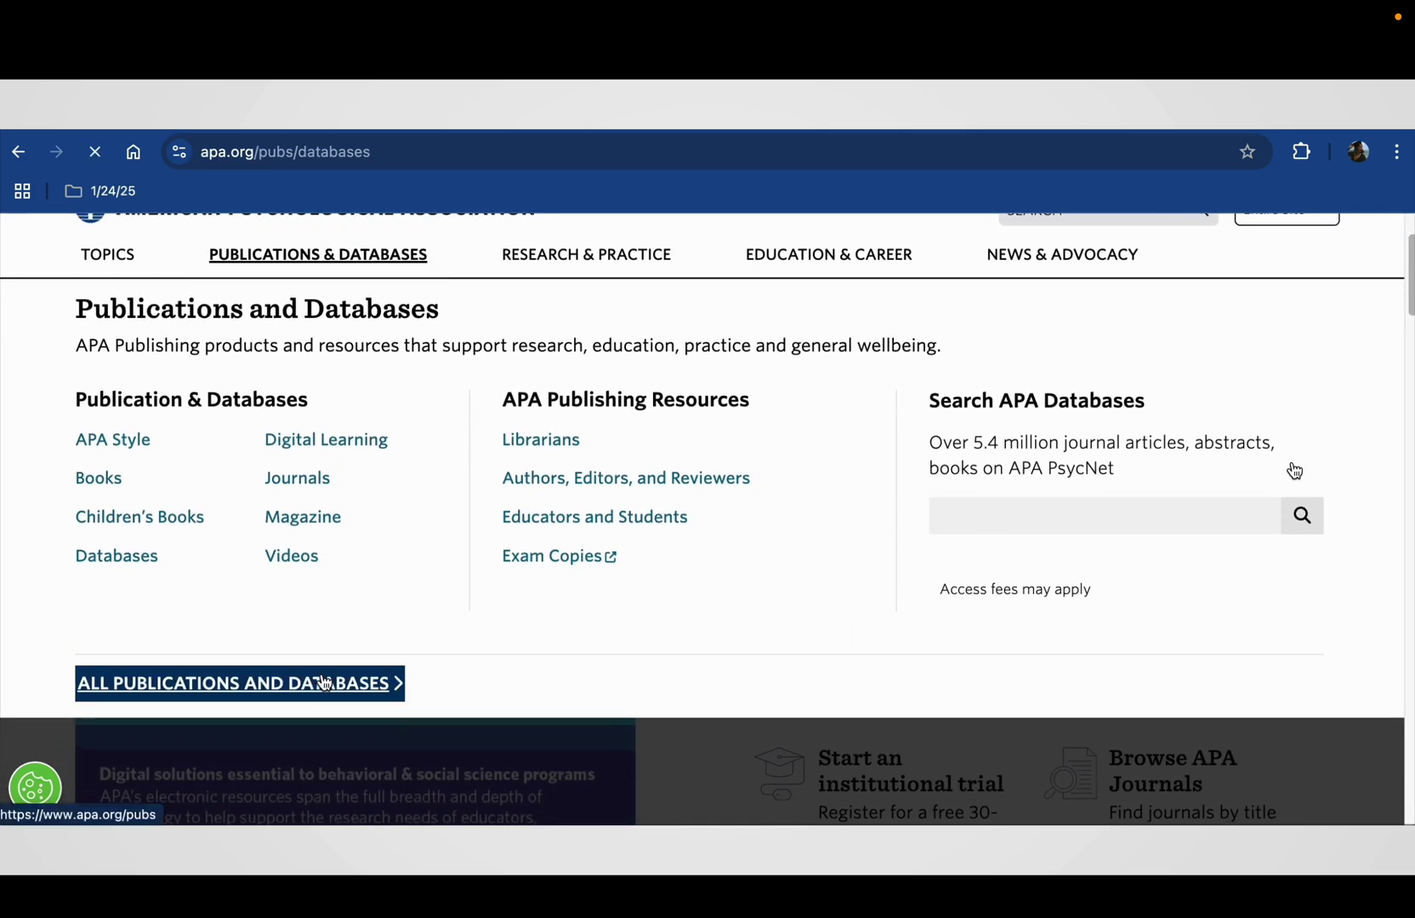
Step: Examine the APA Publishing page, including its publication types, subject list and database search options
scroll(733, 657, down, 6)
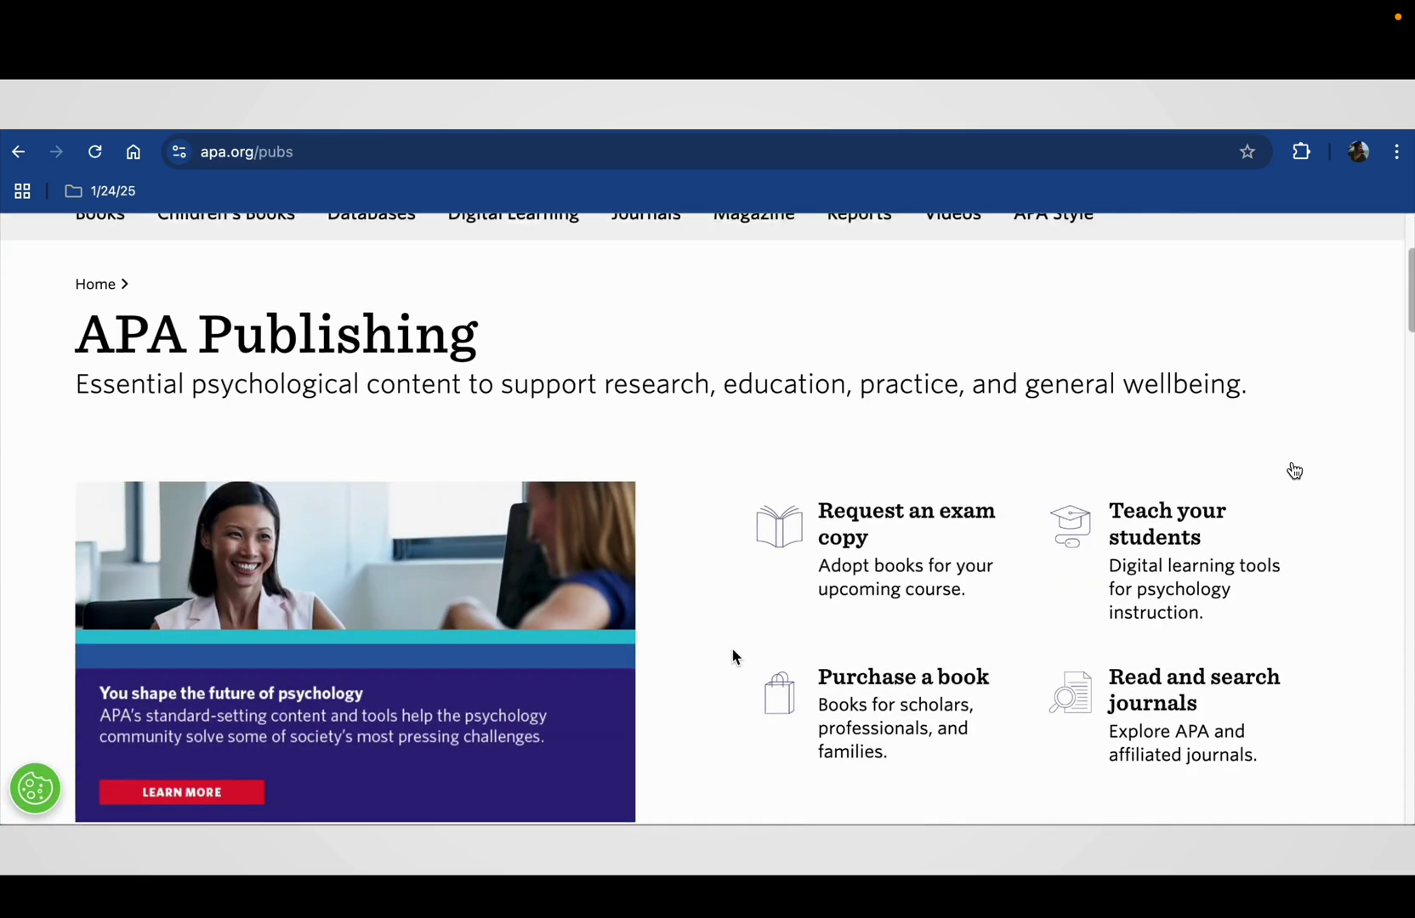
scroll(733, 657, down, 10)
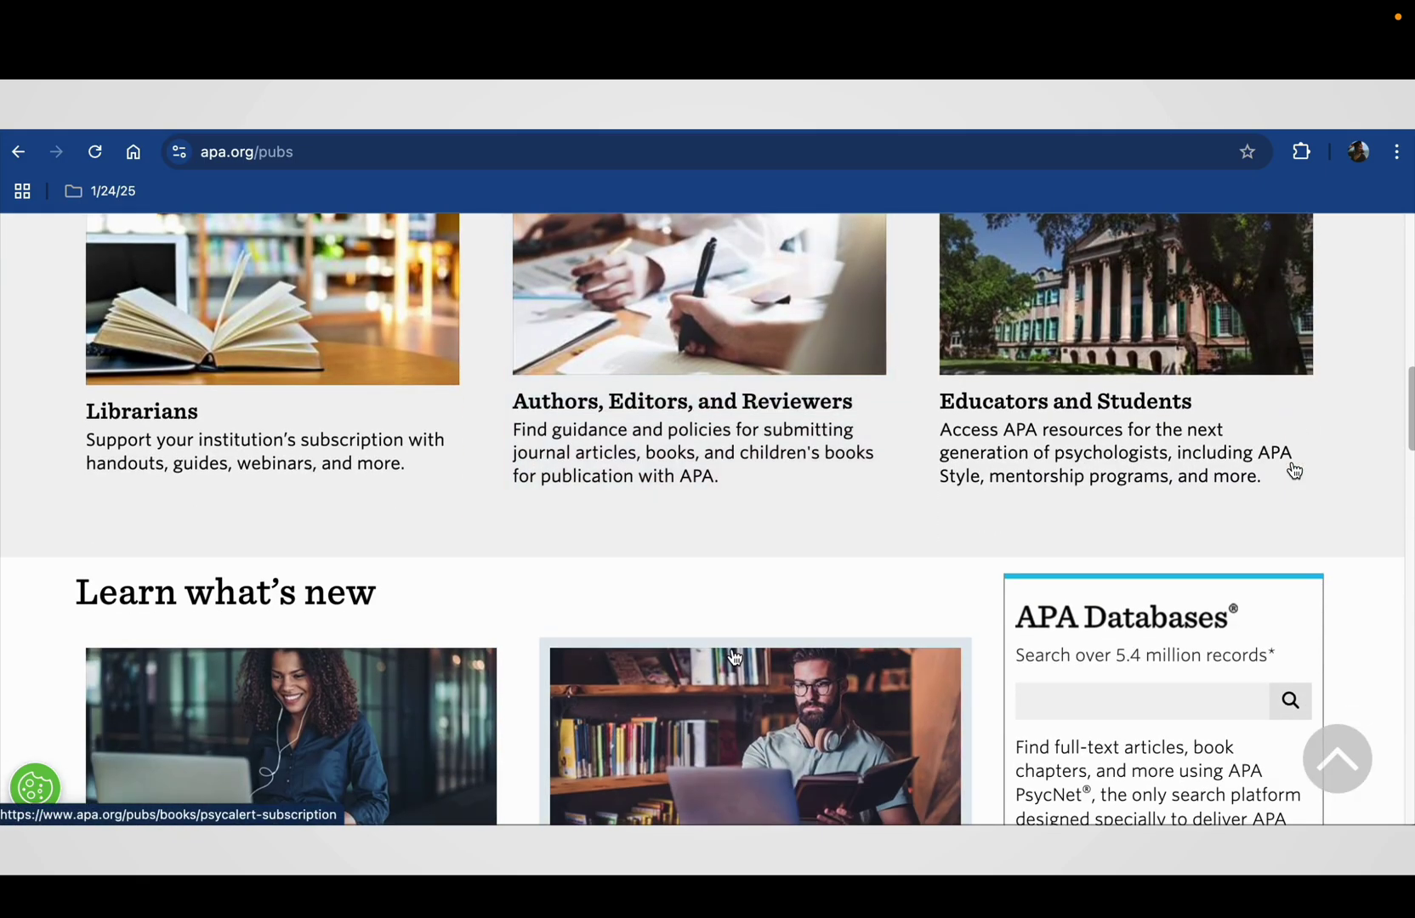
scroll(733, 657, down, 4)
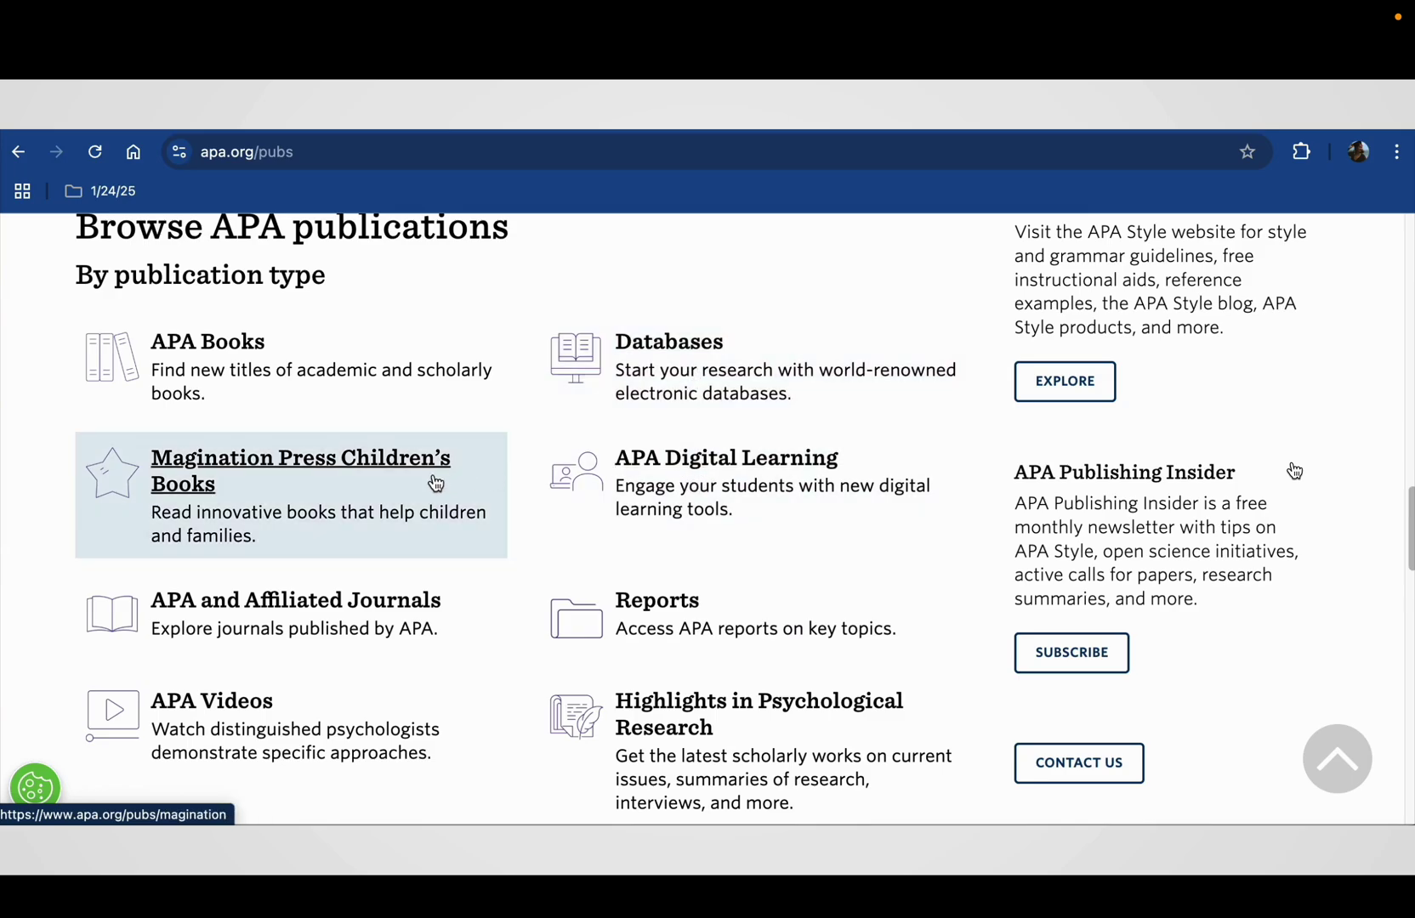
scroll(422, 689, down, 3)
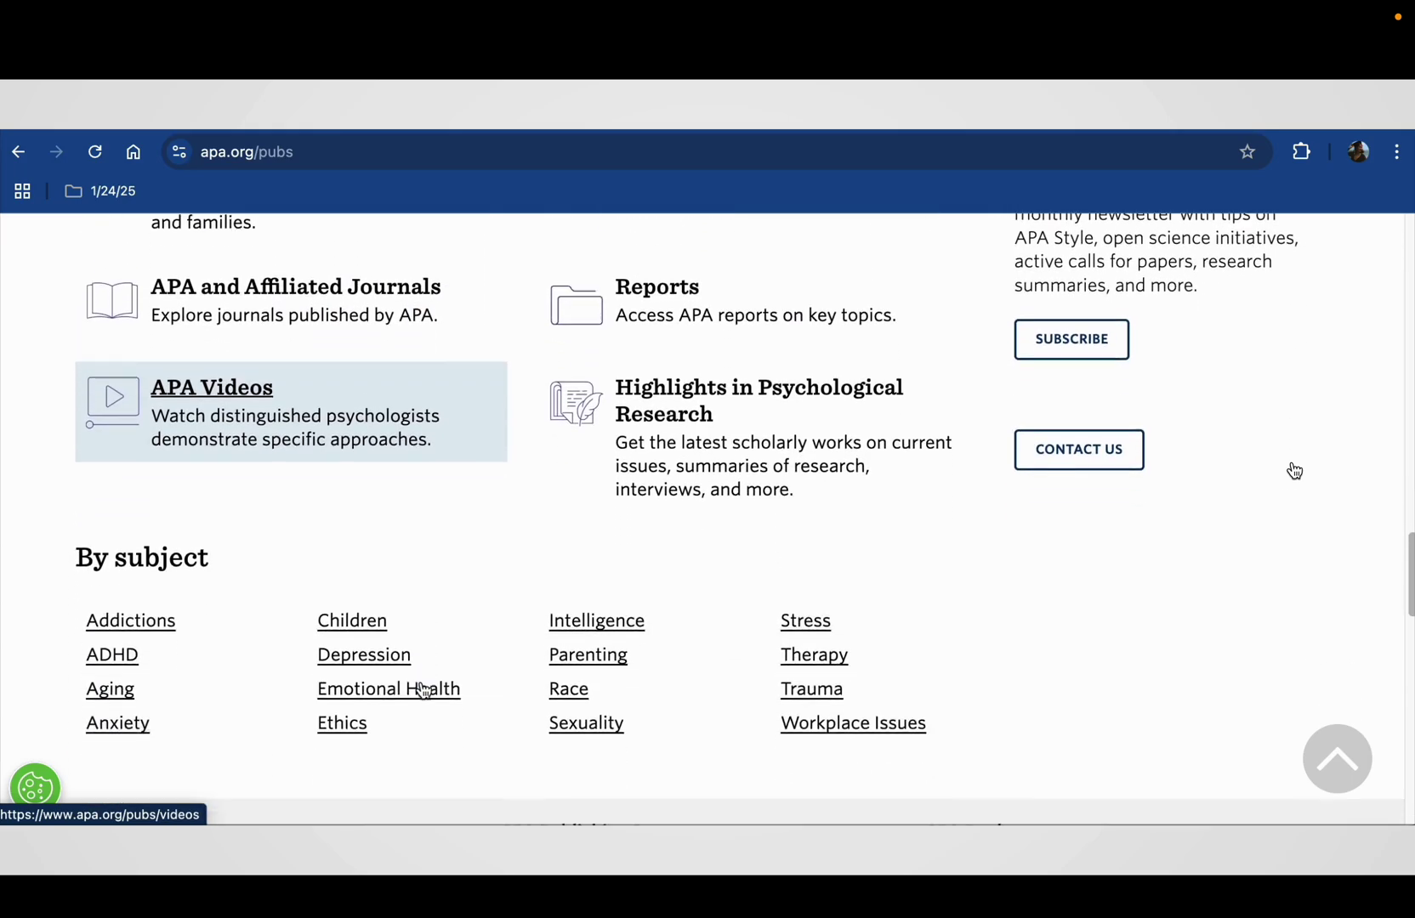
scroll(422, 690, down, 1)
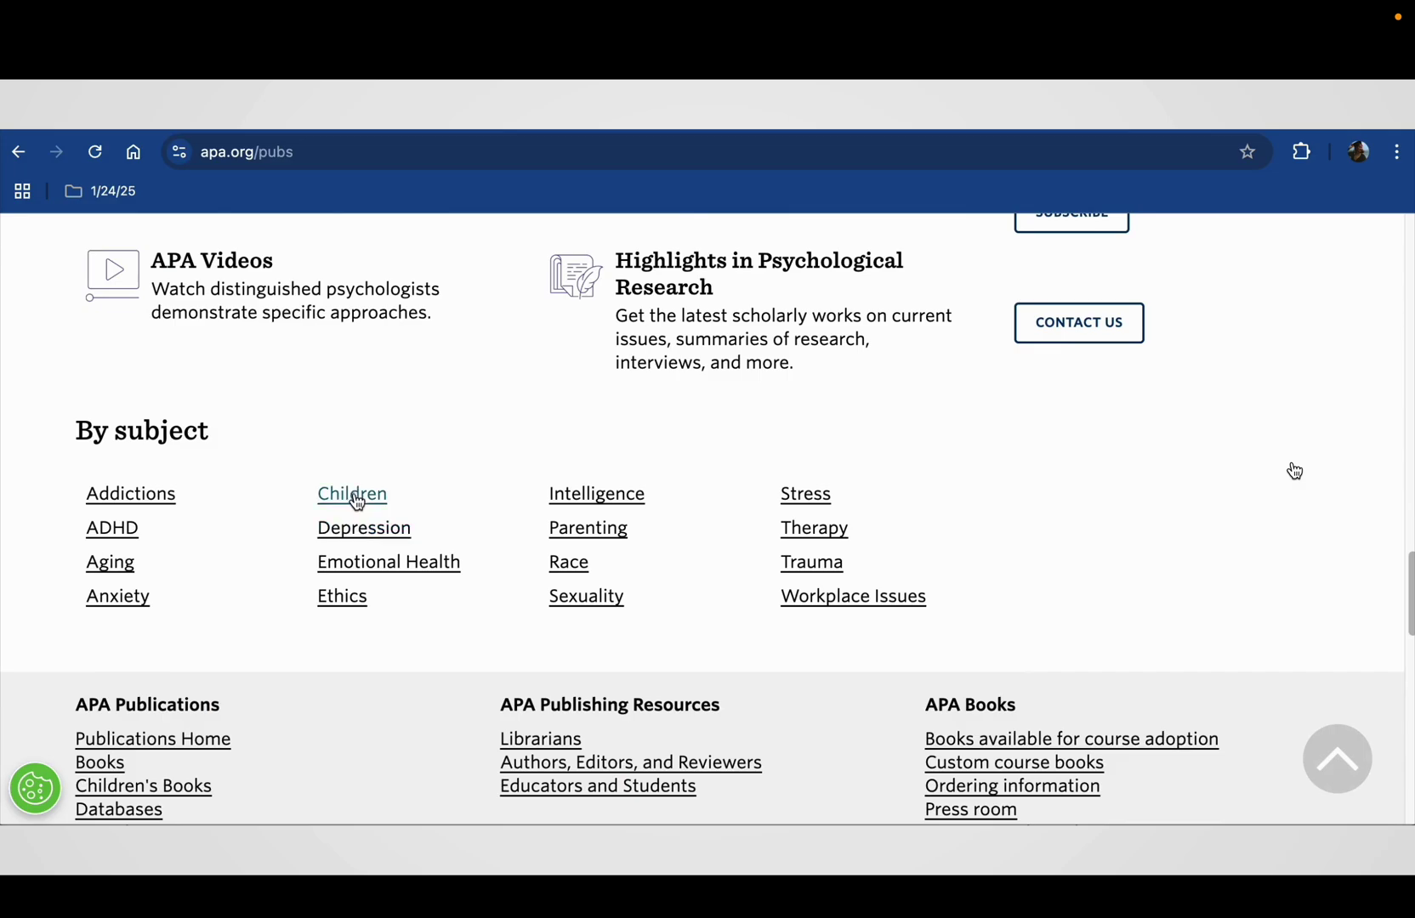
scroll(486, 513, down, 1)
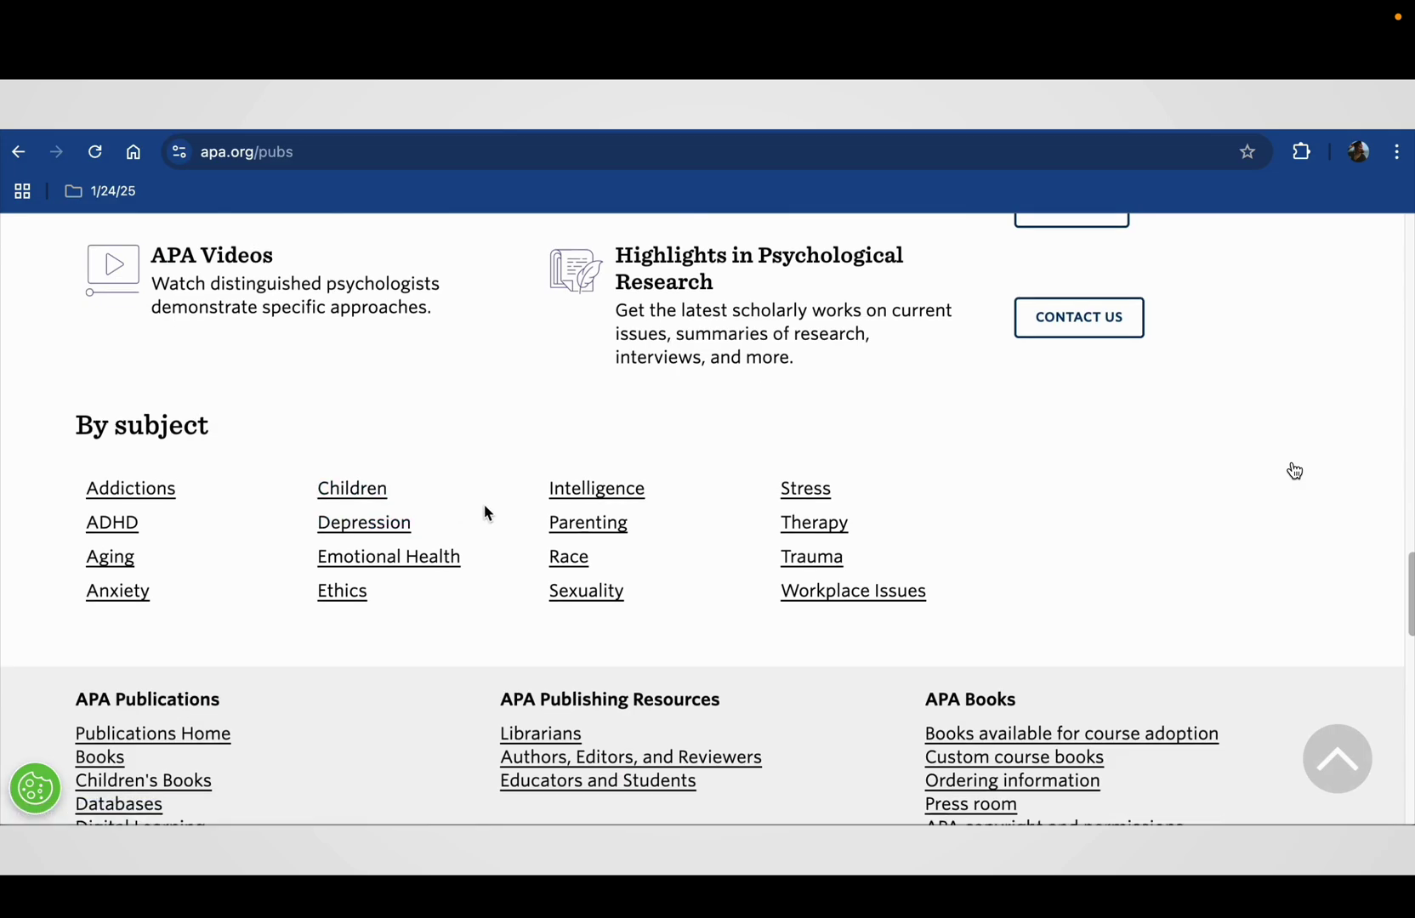
scroll(486, 513, down, 4)
scroll(486, 512, up, 1)
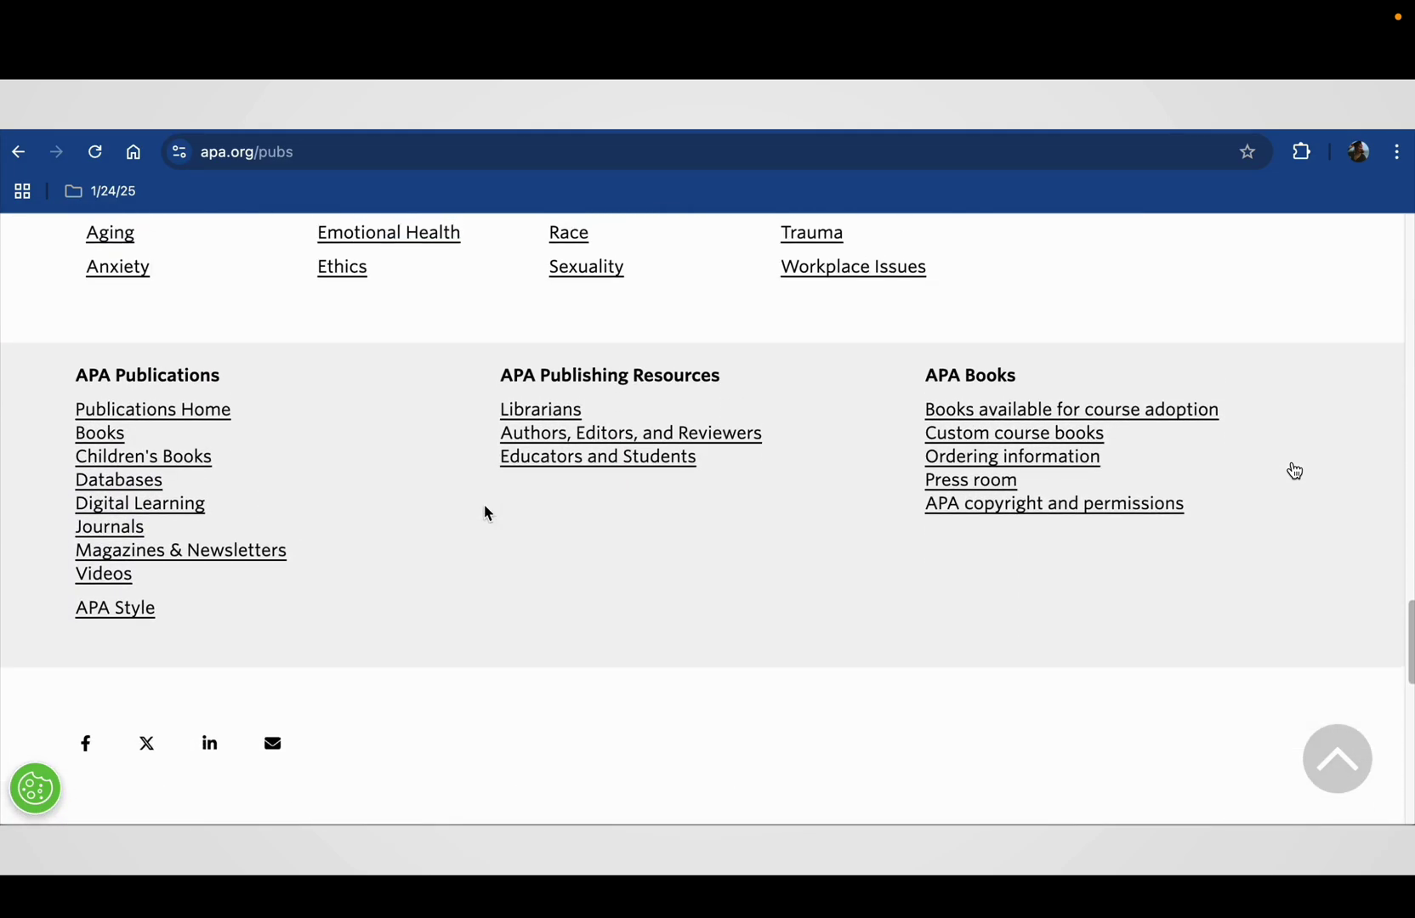
scroll(486, 513, up, 6)
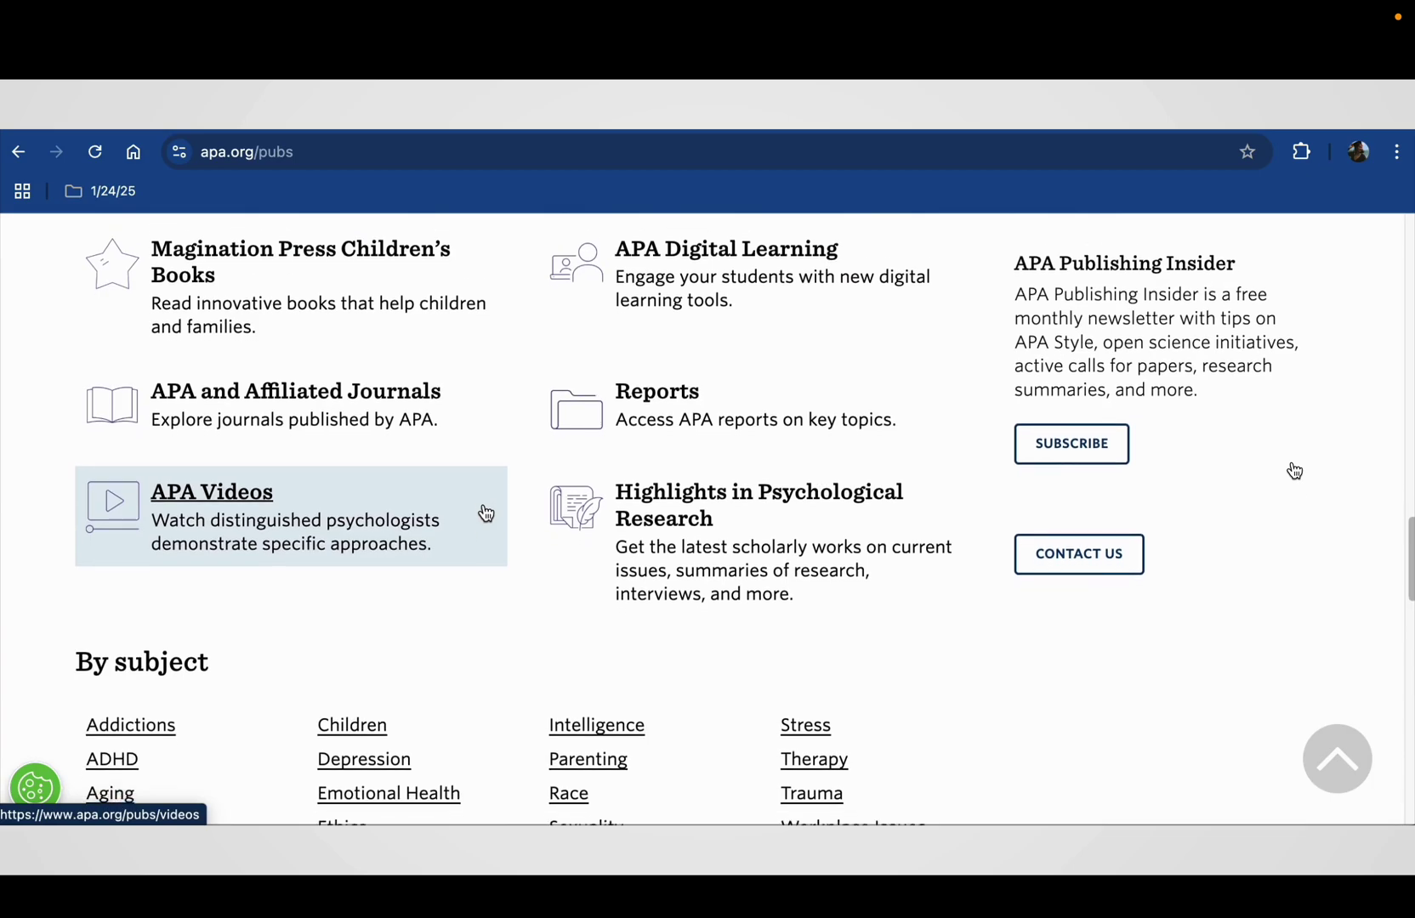
scroll(485, 513, up, 4)
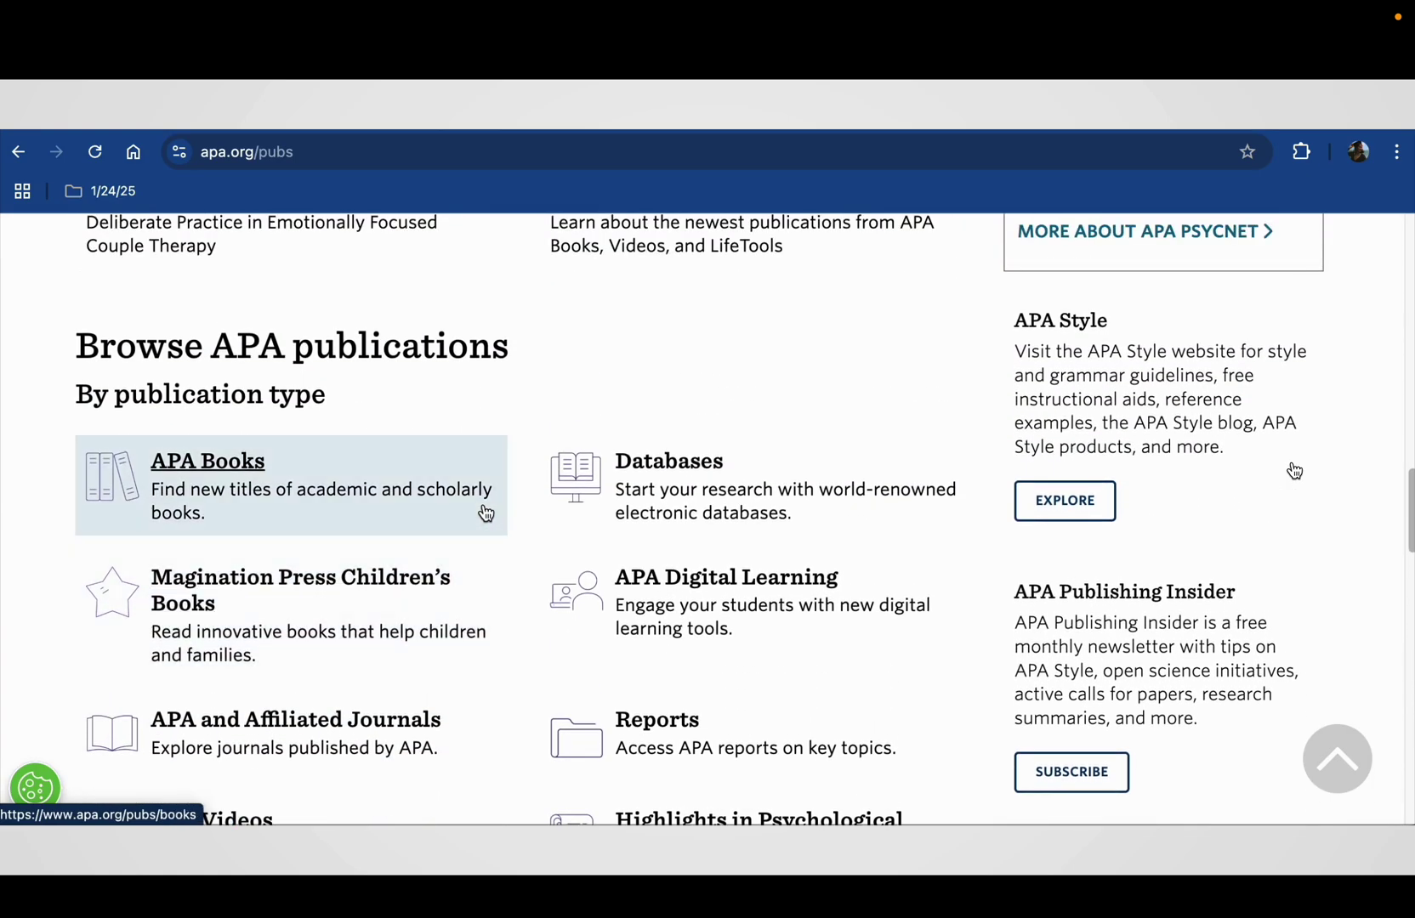
Step: Open the Databases section and search the APA databases for "Video games and mental health"
click(667, 482)
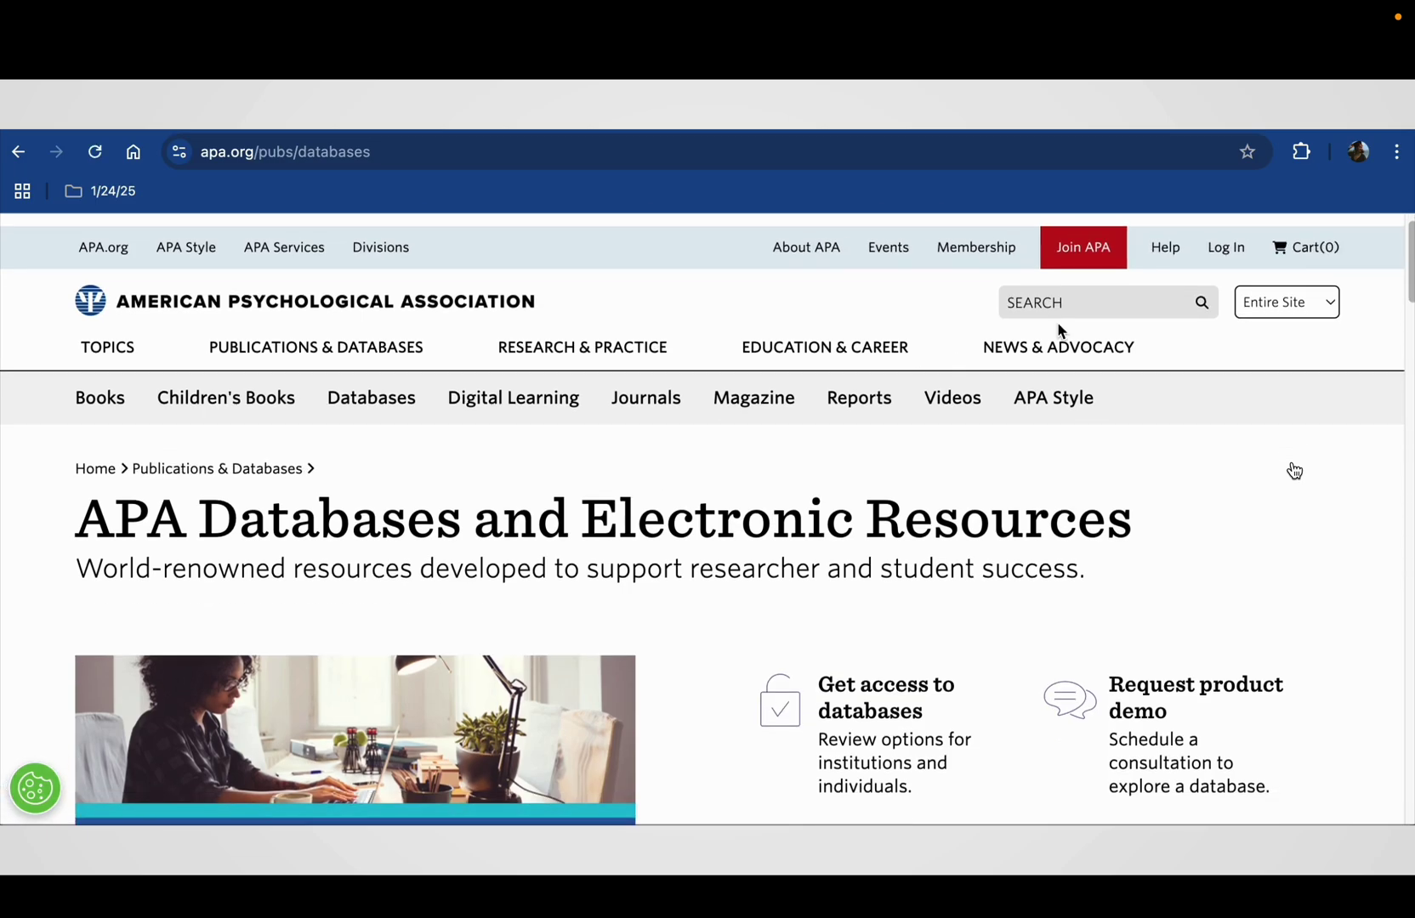
click(382, 349)
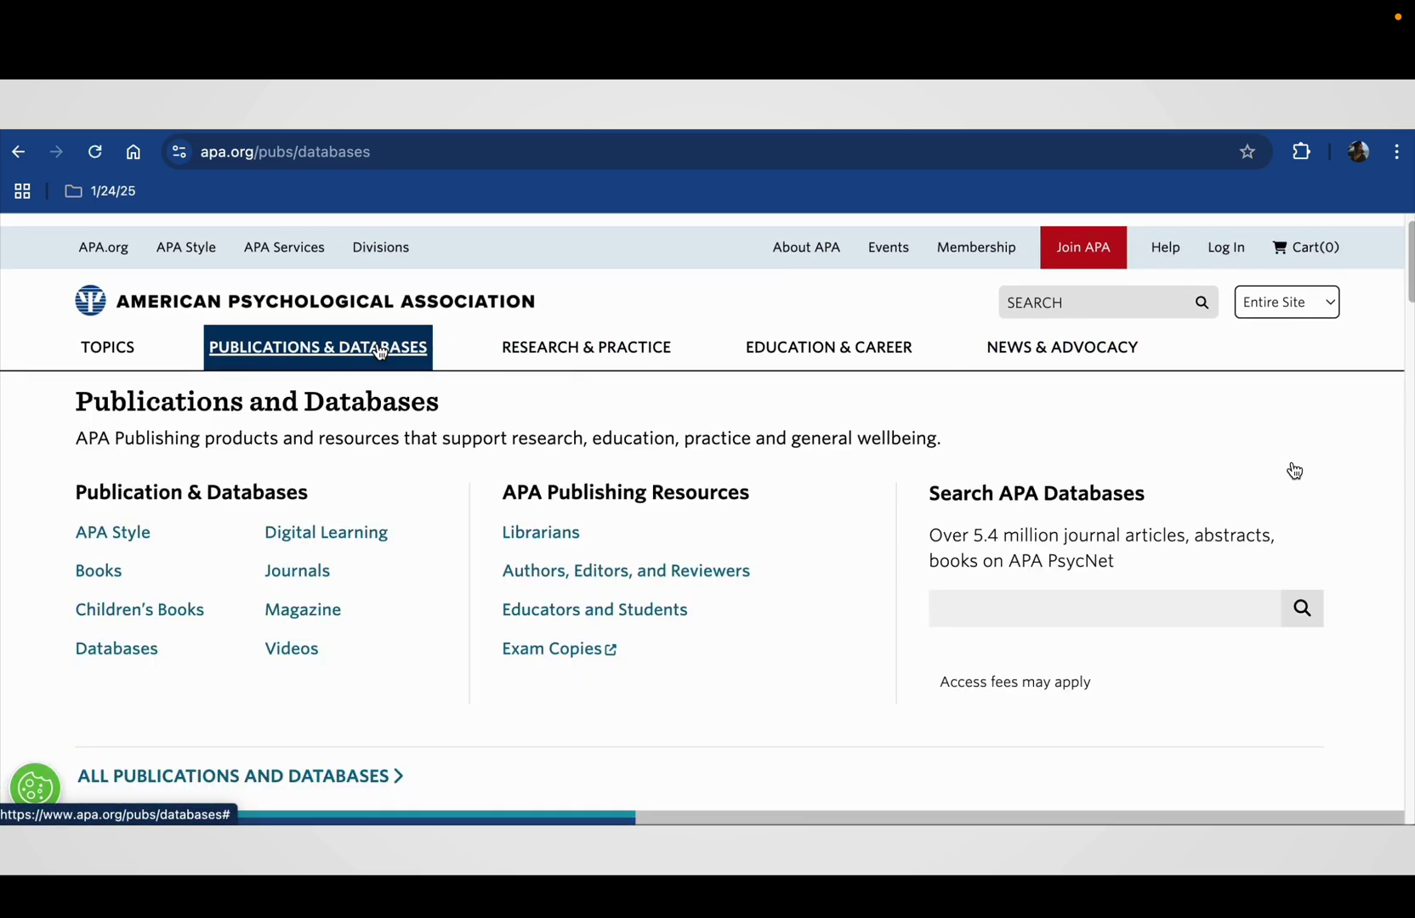
click(1046, 607)
text(Video )
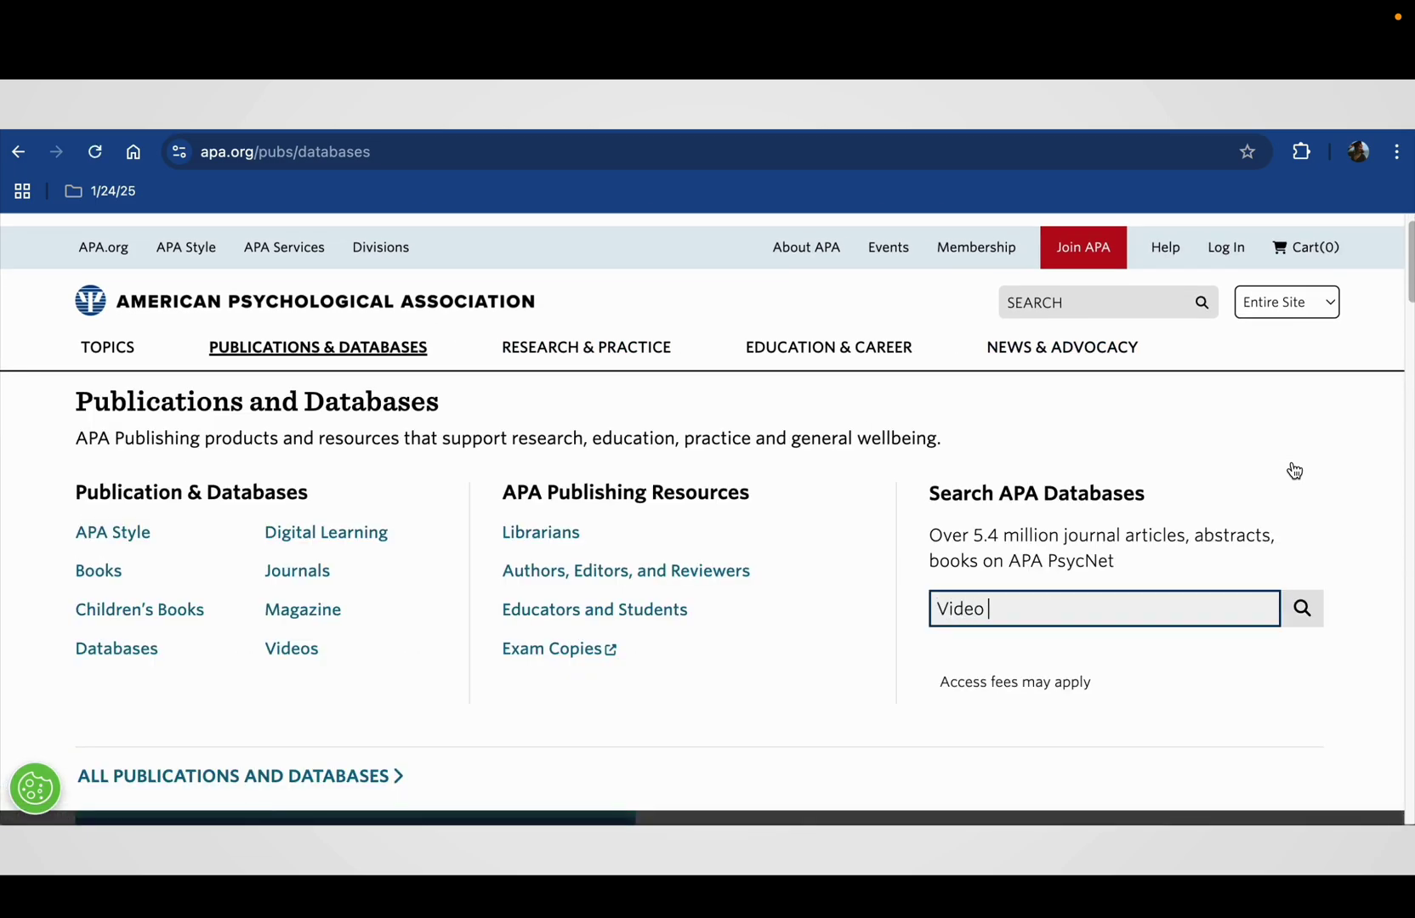
text(games and mental hea)
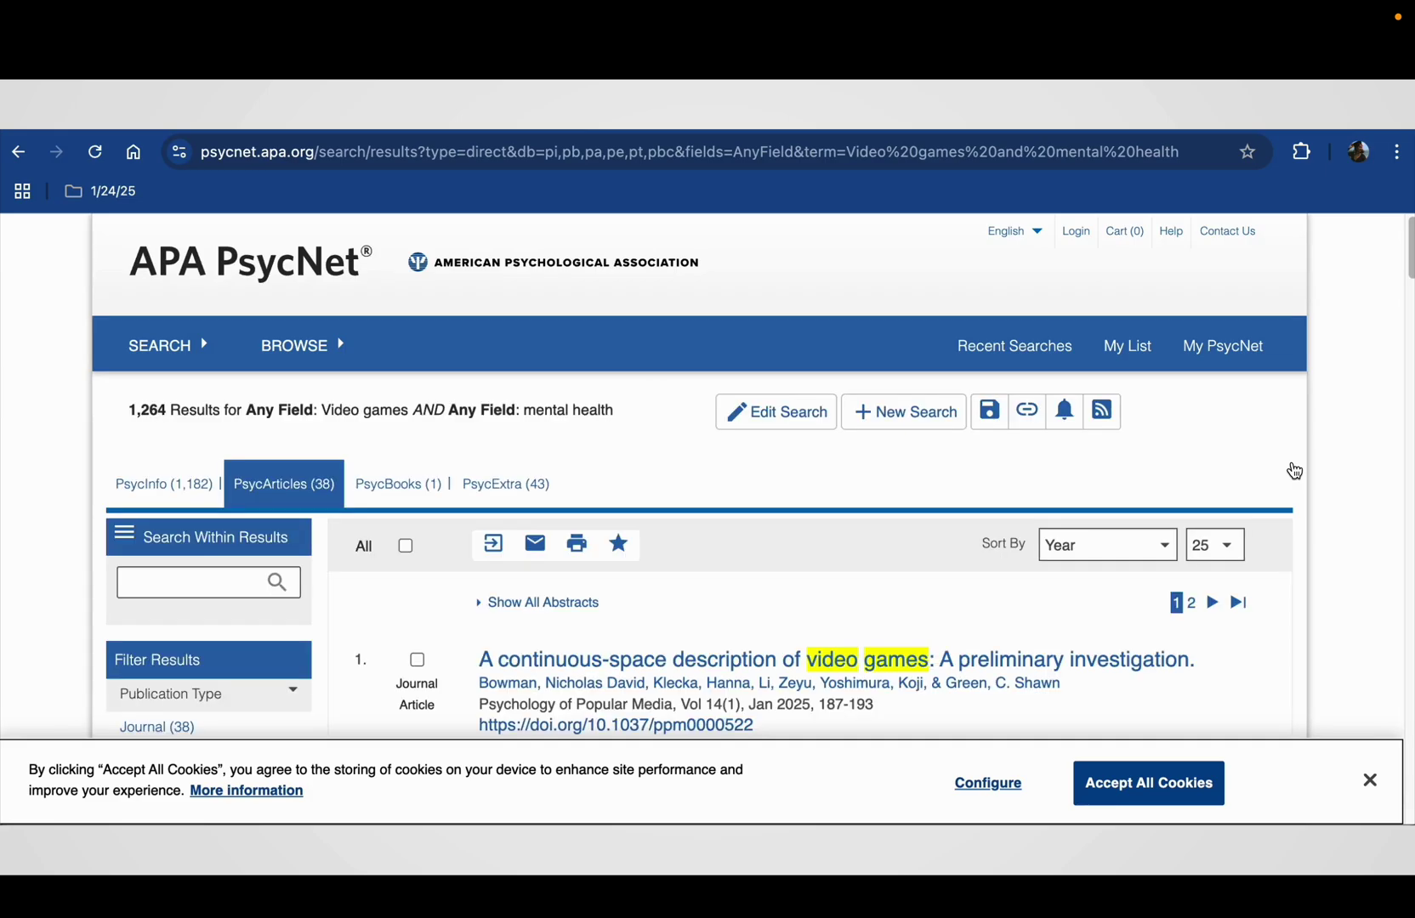
Step: Filter the PsycArticles search results to the Peer Reviewed Journal publication type
scroll(985, 565, down, 4)
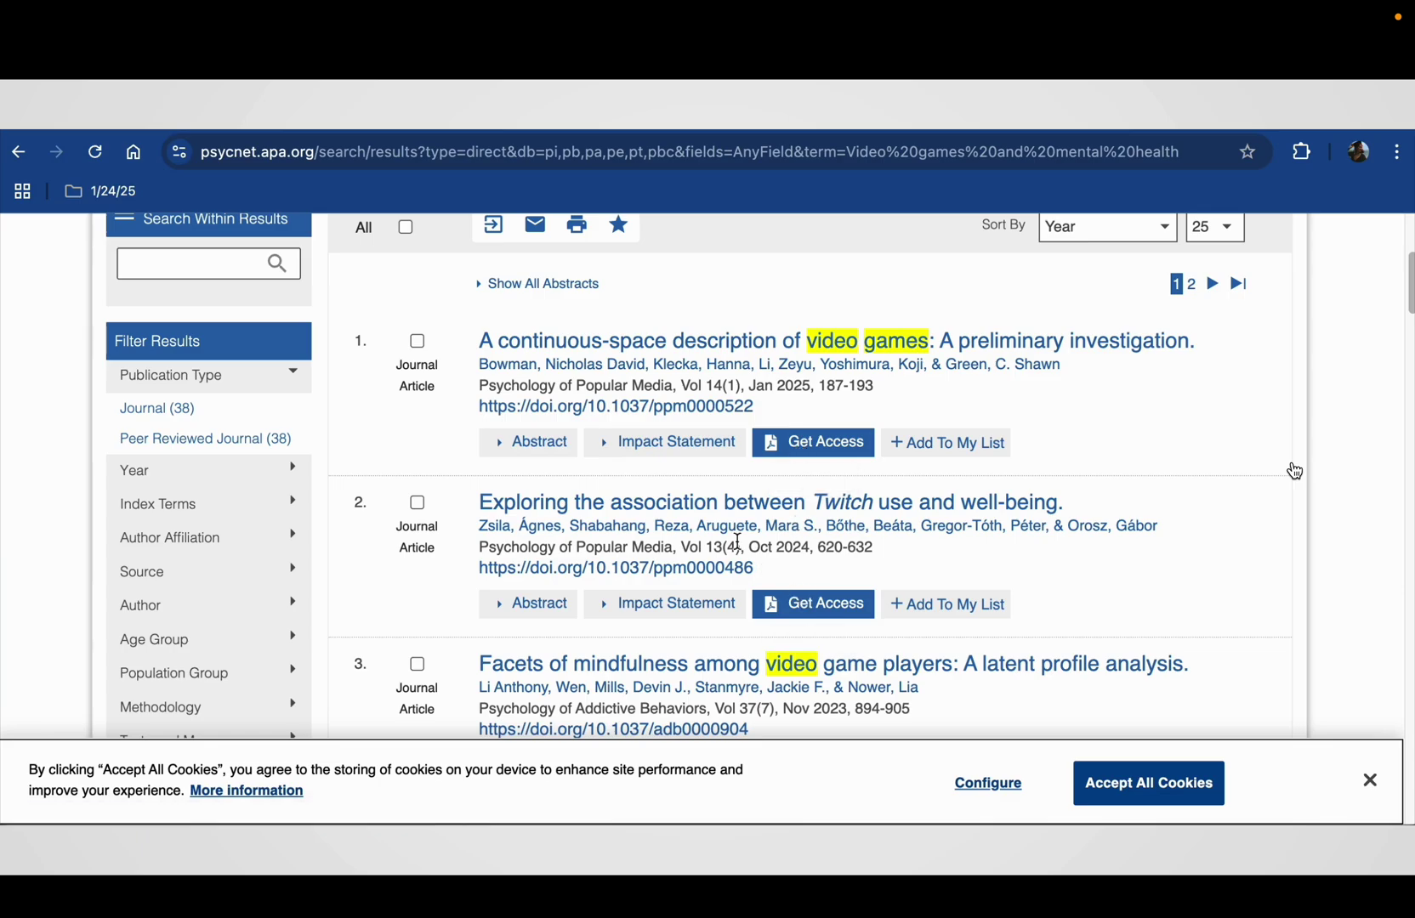
scroll(621, 528, down, 1)
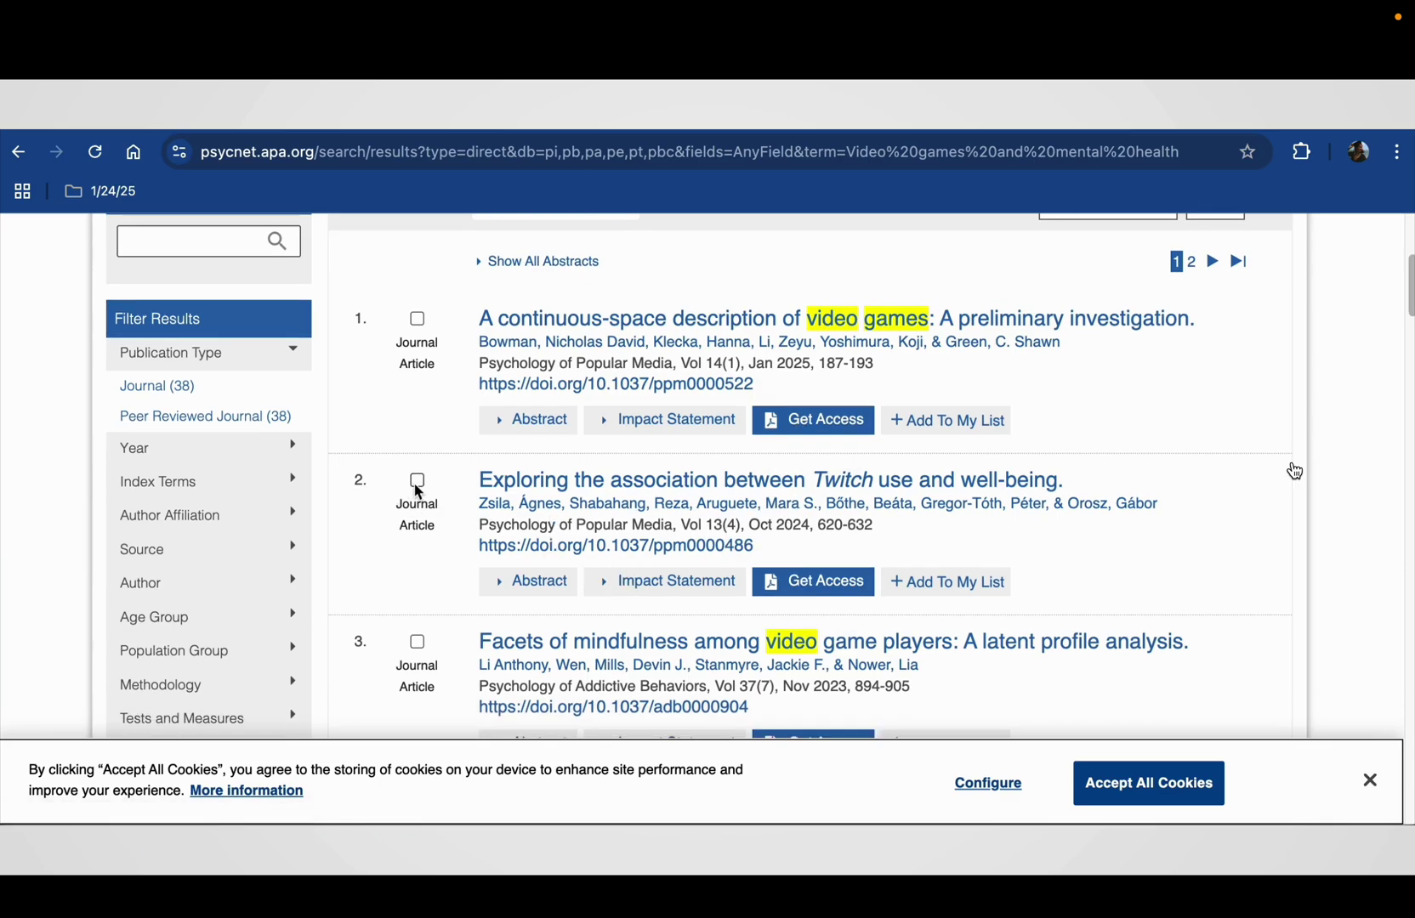
click(266, 416)
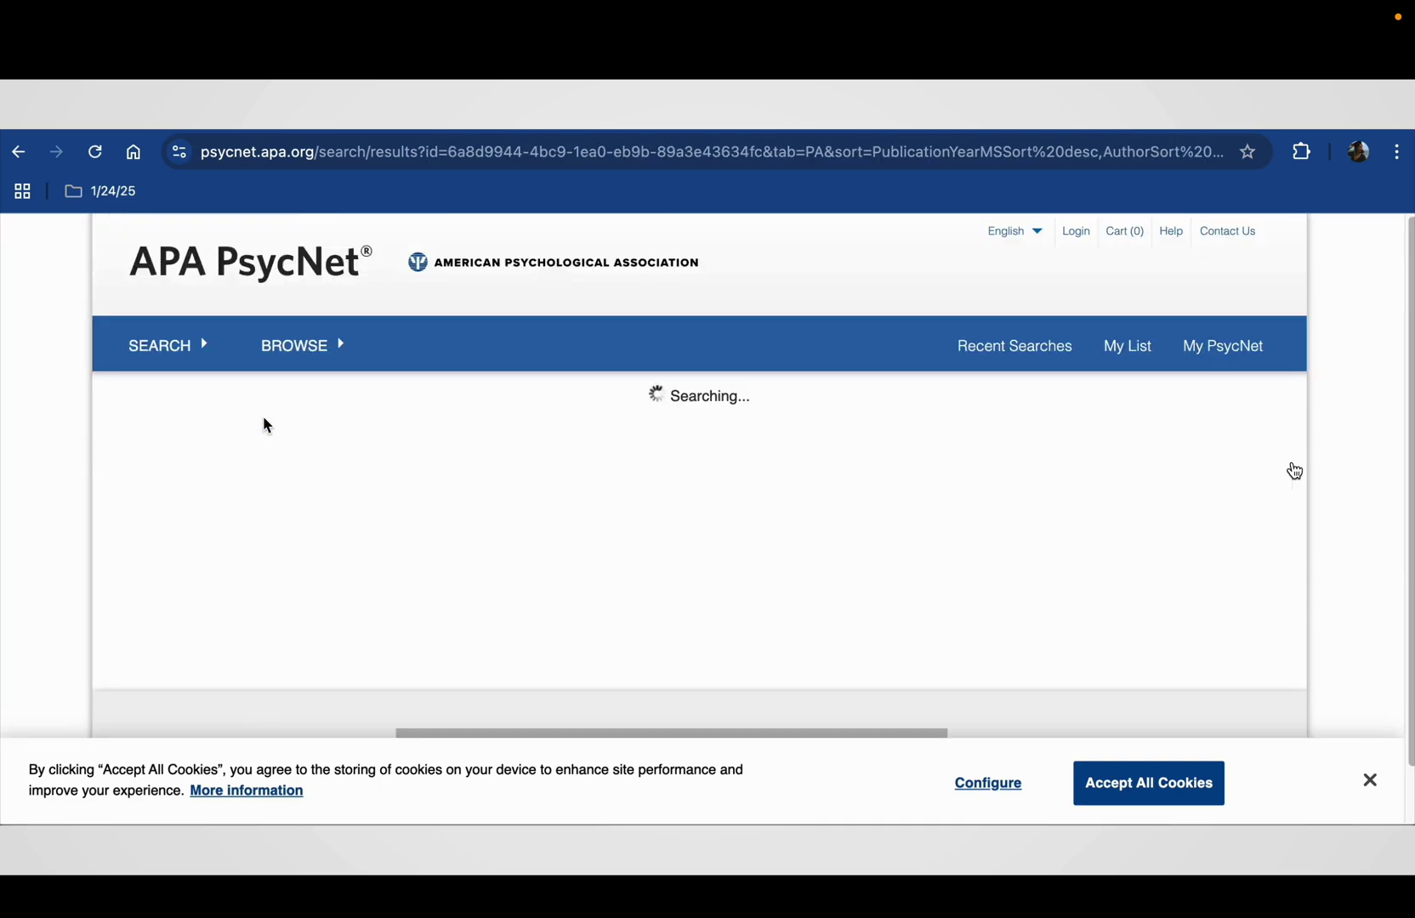
Step: Look through the peer-reviewed article results and the remaining filter categories, such as Year
scroll(517, 511, down, 5)
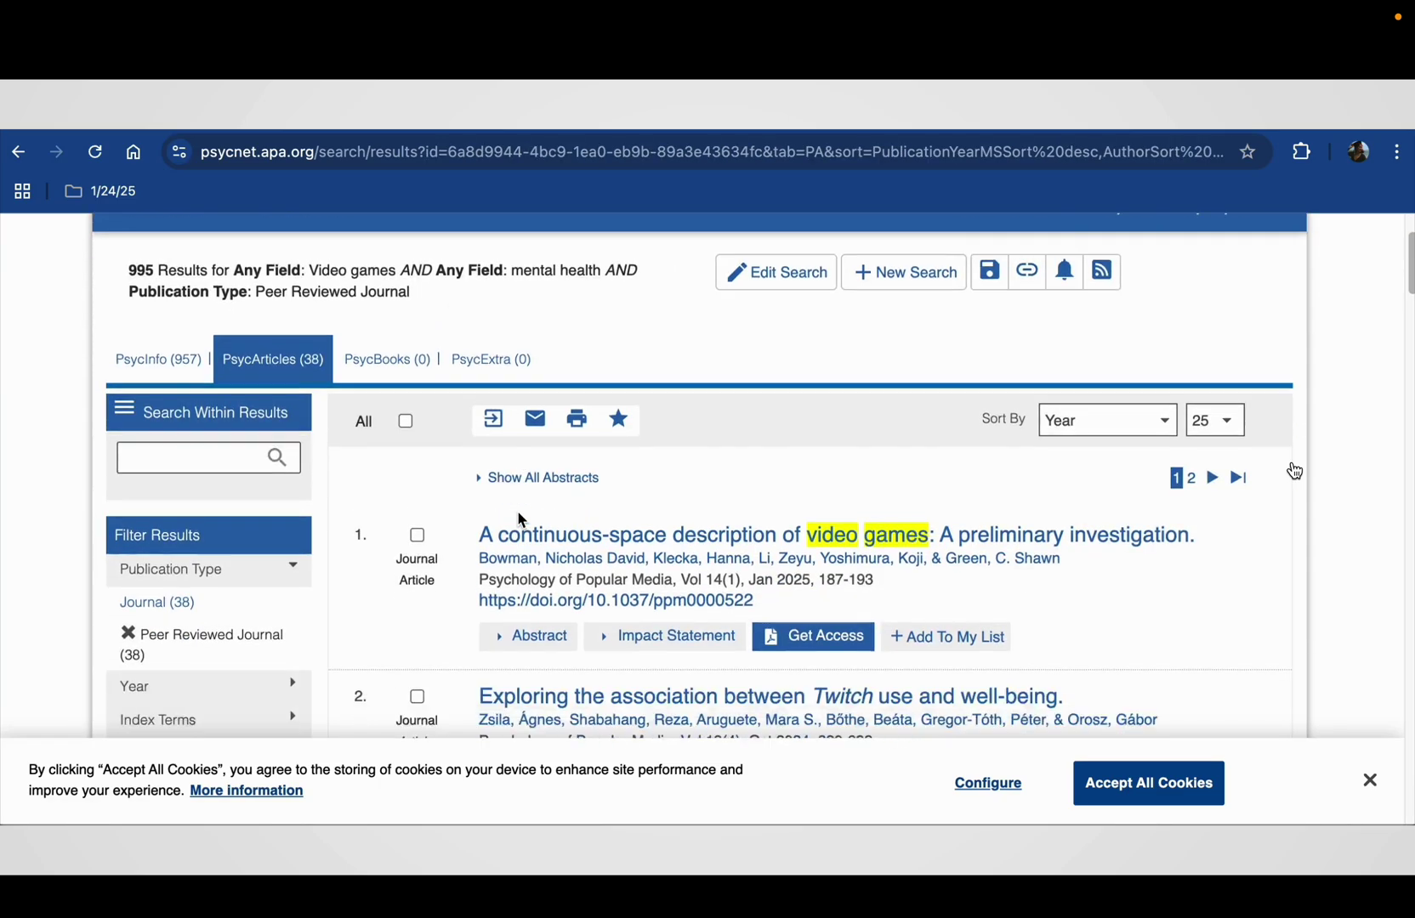
scroll(518, 511, up, 1)
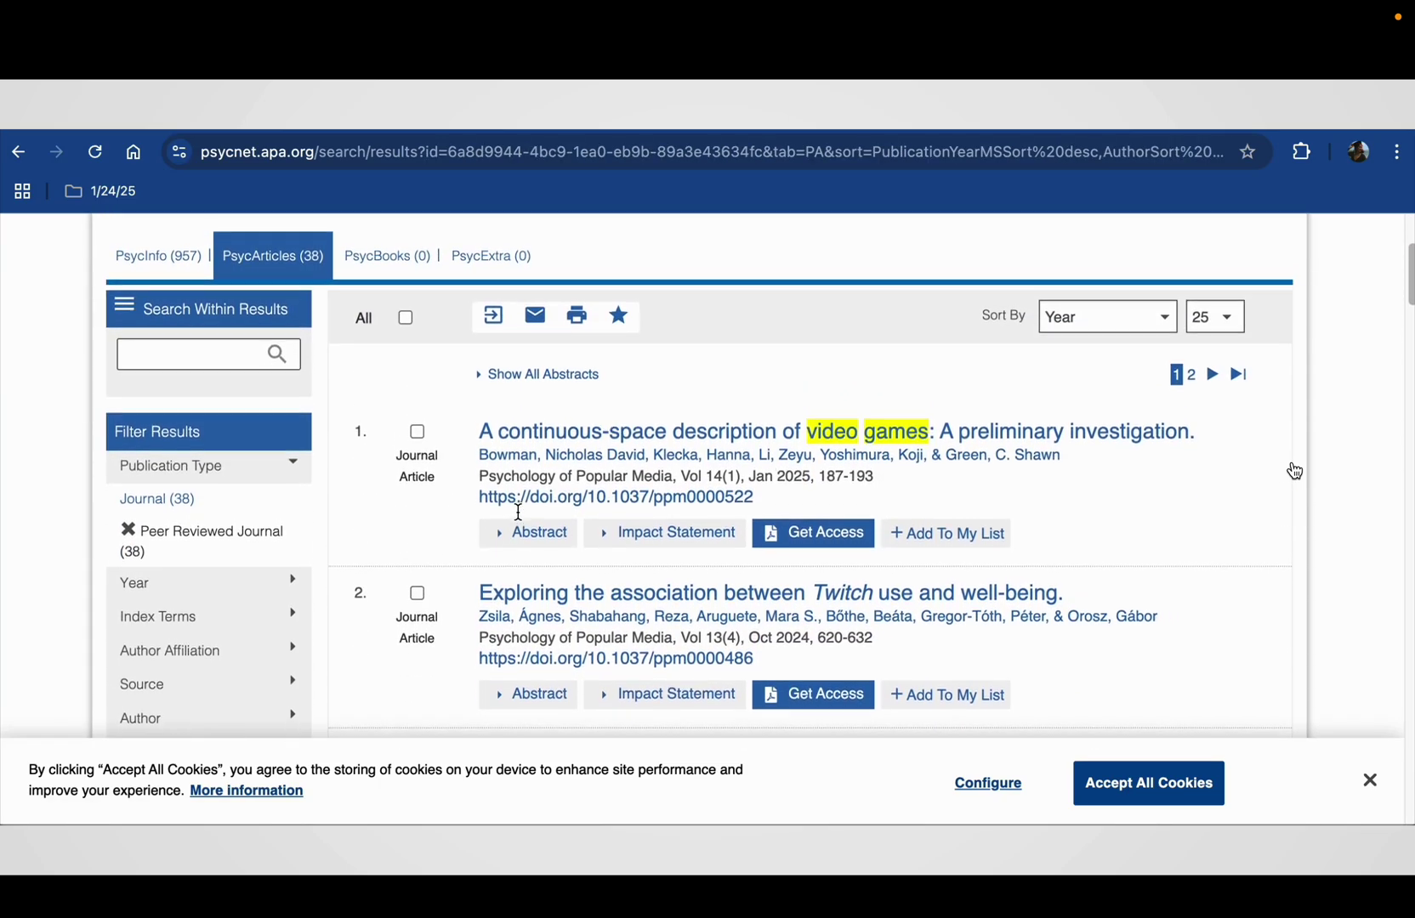
scroll(517, 511, down, 5)
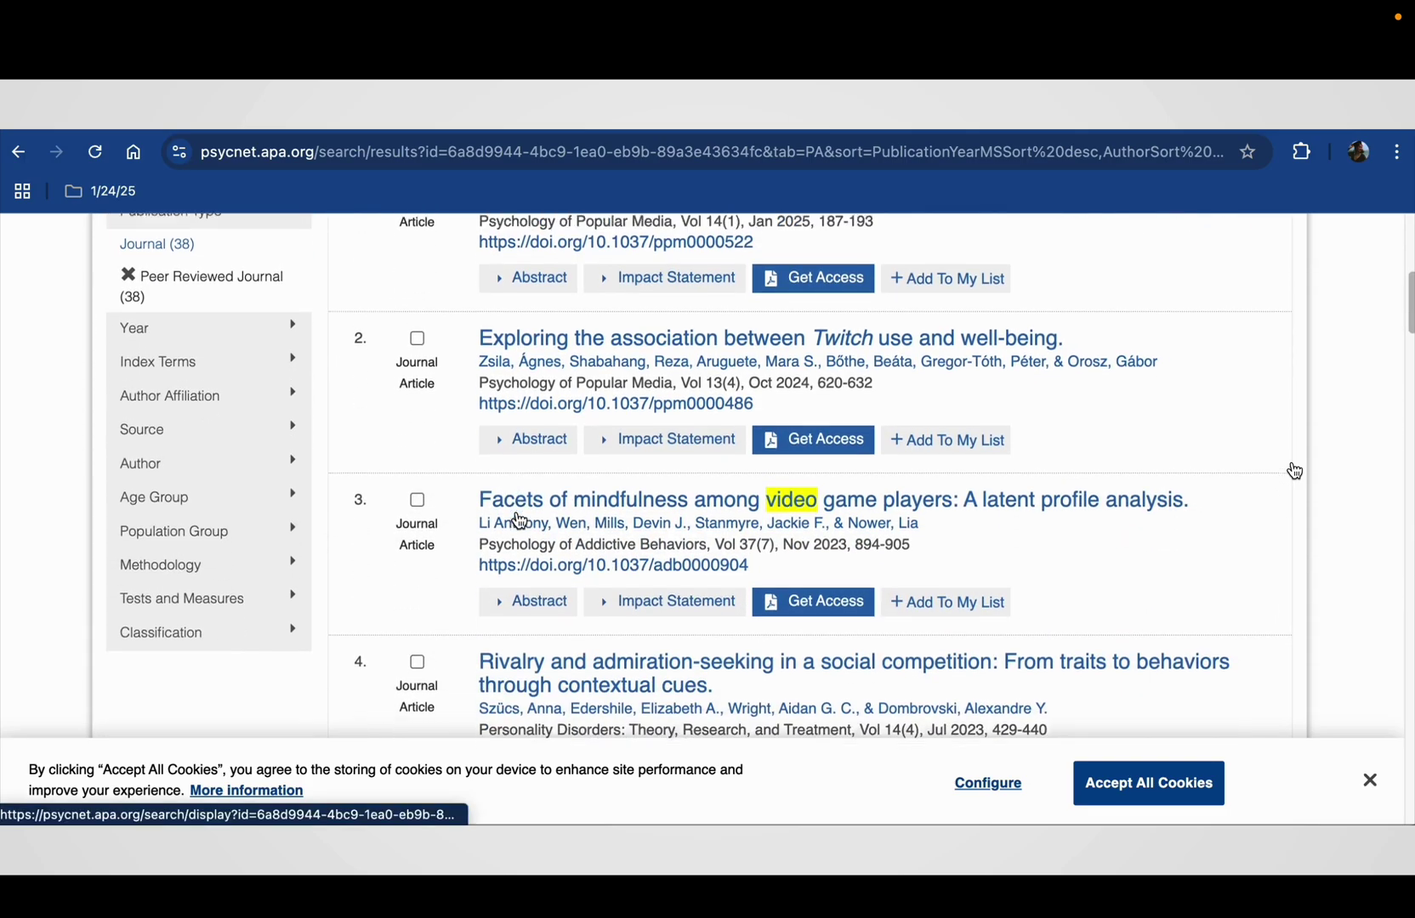
scroll(521, 518, up, 1)
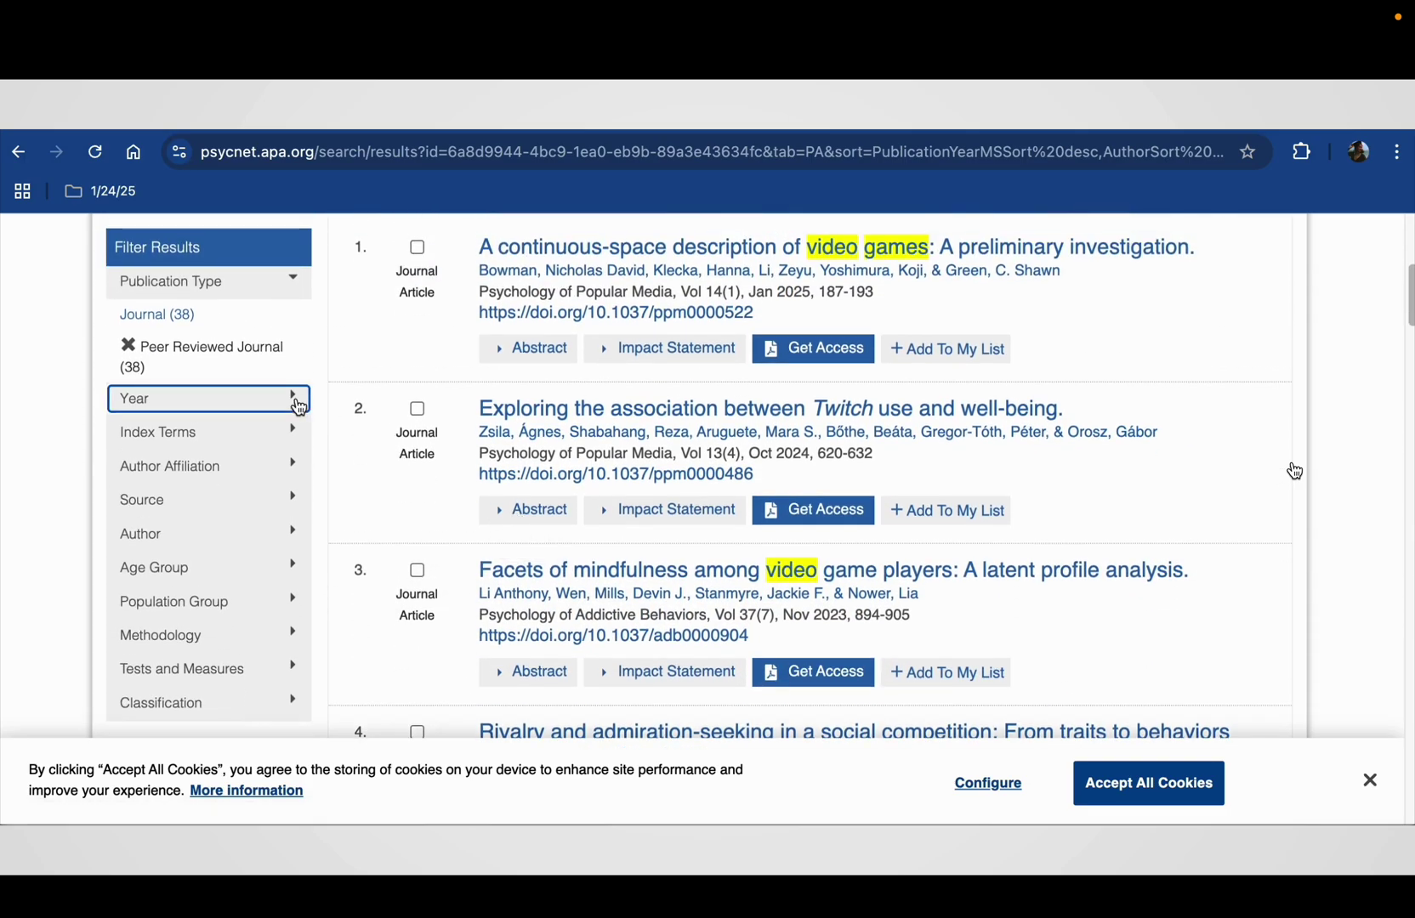
Step: Expand the Year and Author Affiliation filters of the PsycArticles results and review their options and the filter categories down to Classification
click(296, 400)
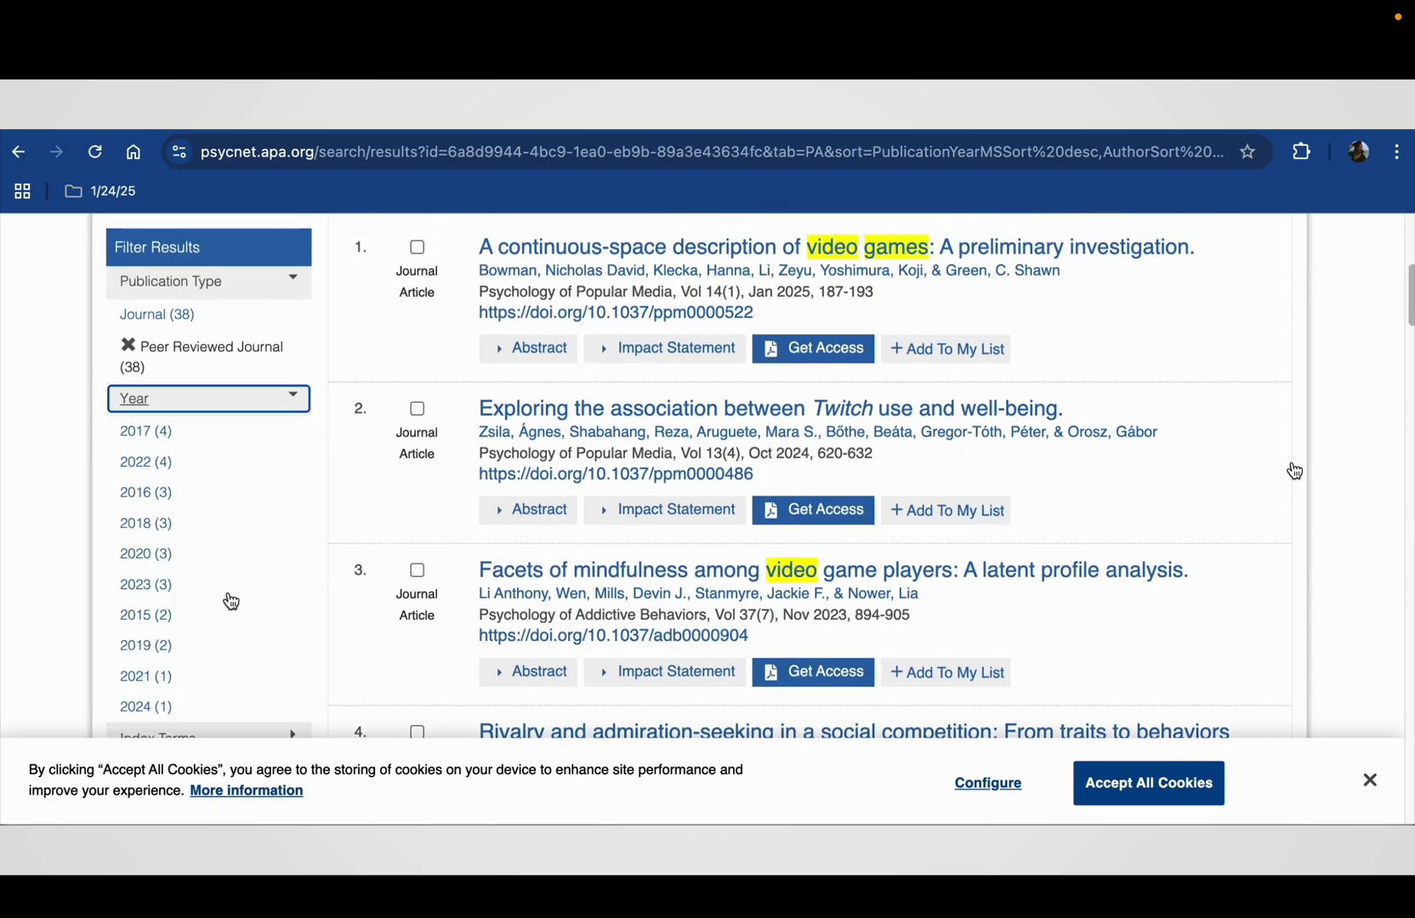
scroll(227, 599, down, 2)
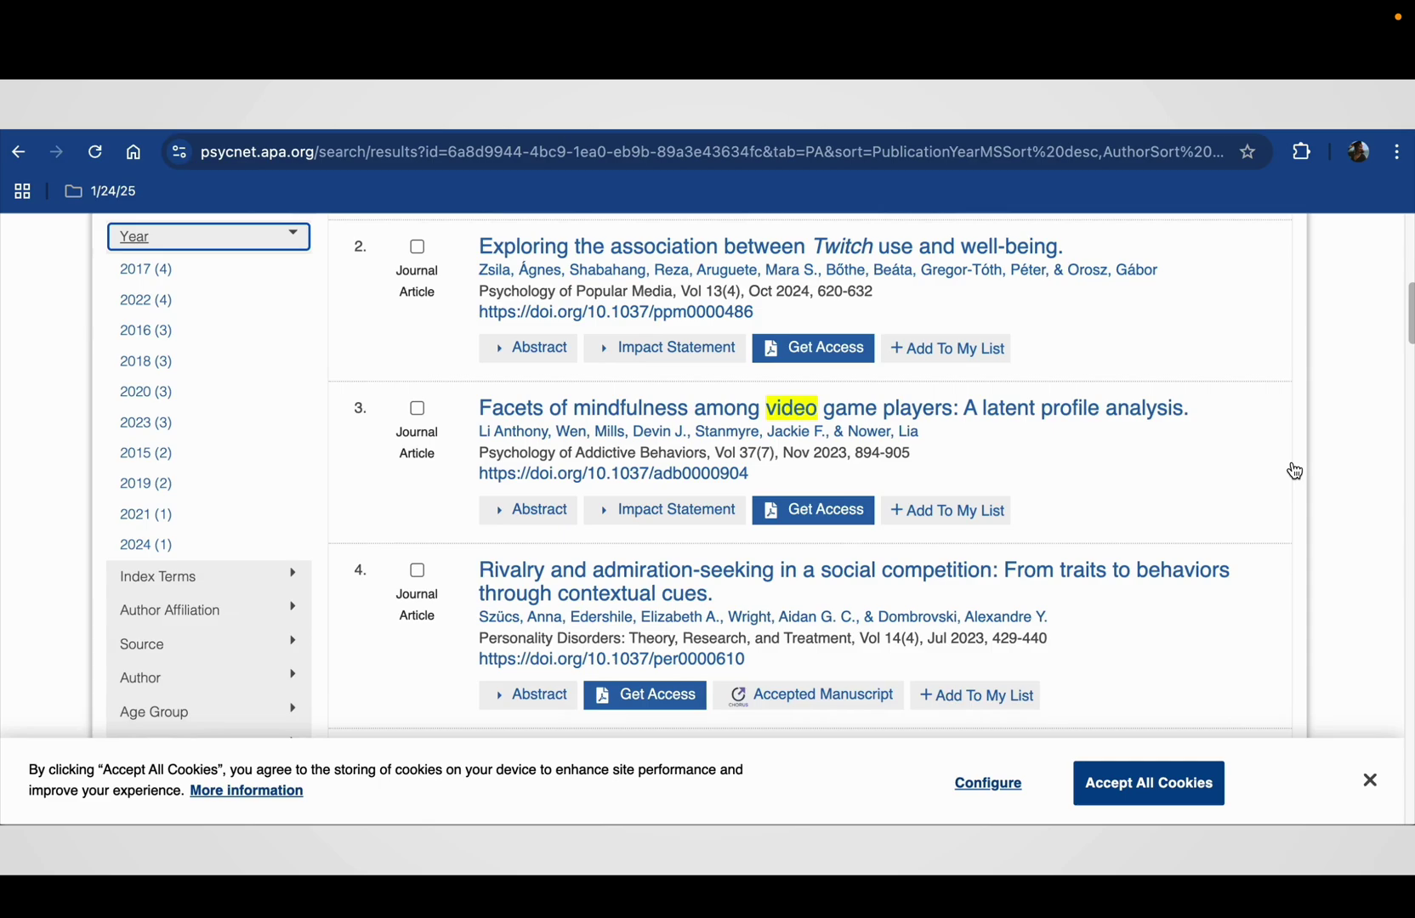
click(296, 622)
scroll(266, 648, down, 2)
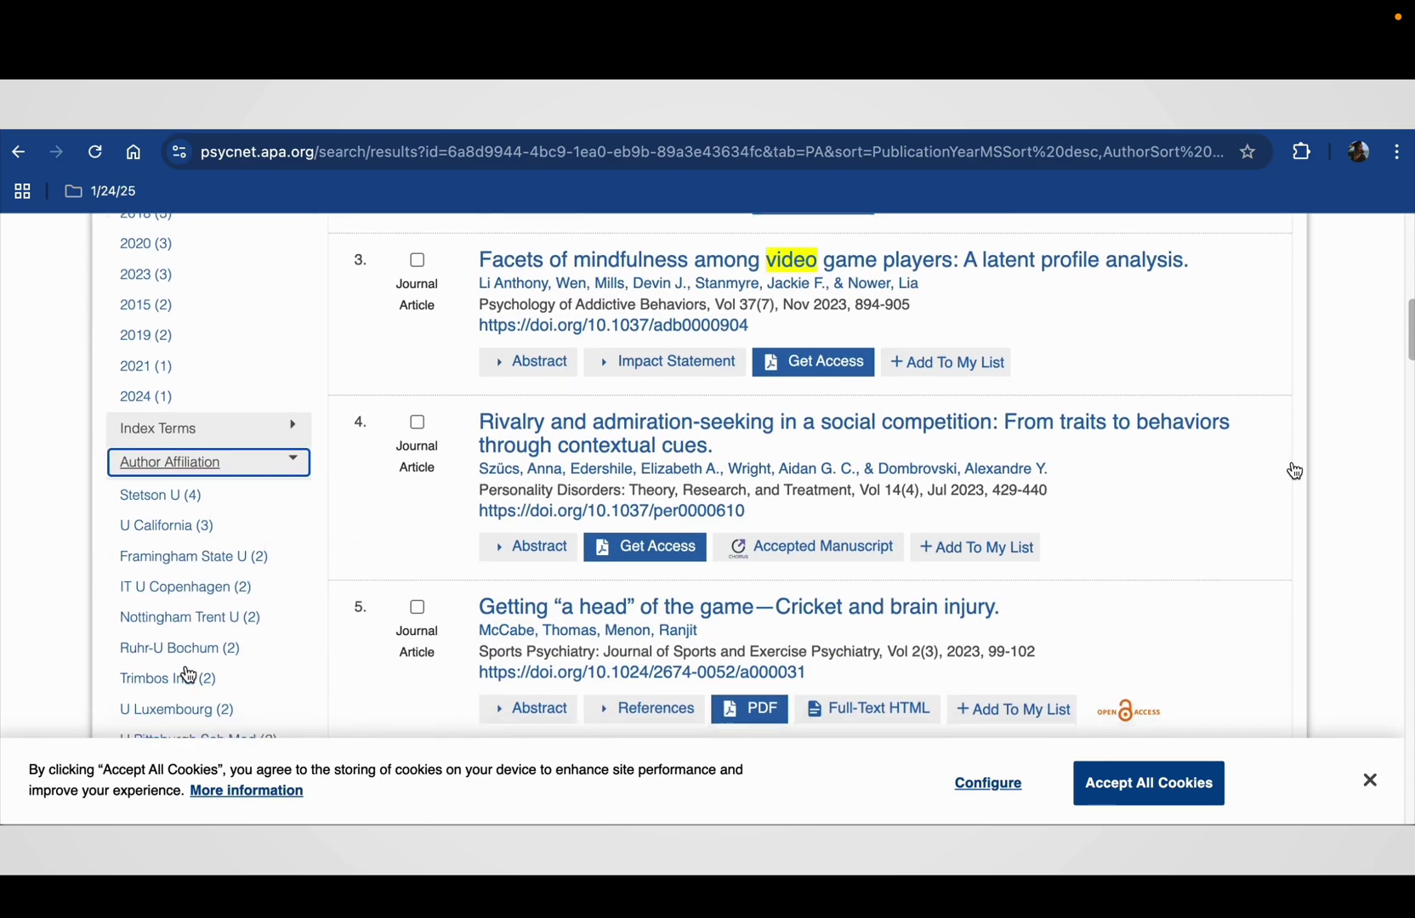
scroll(187, 672, down, 2)
scroll(188, 674, down, 2)
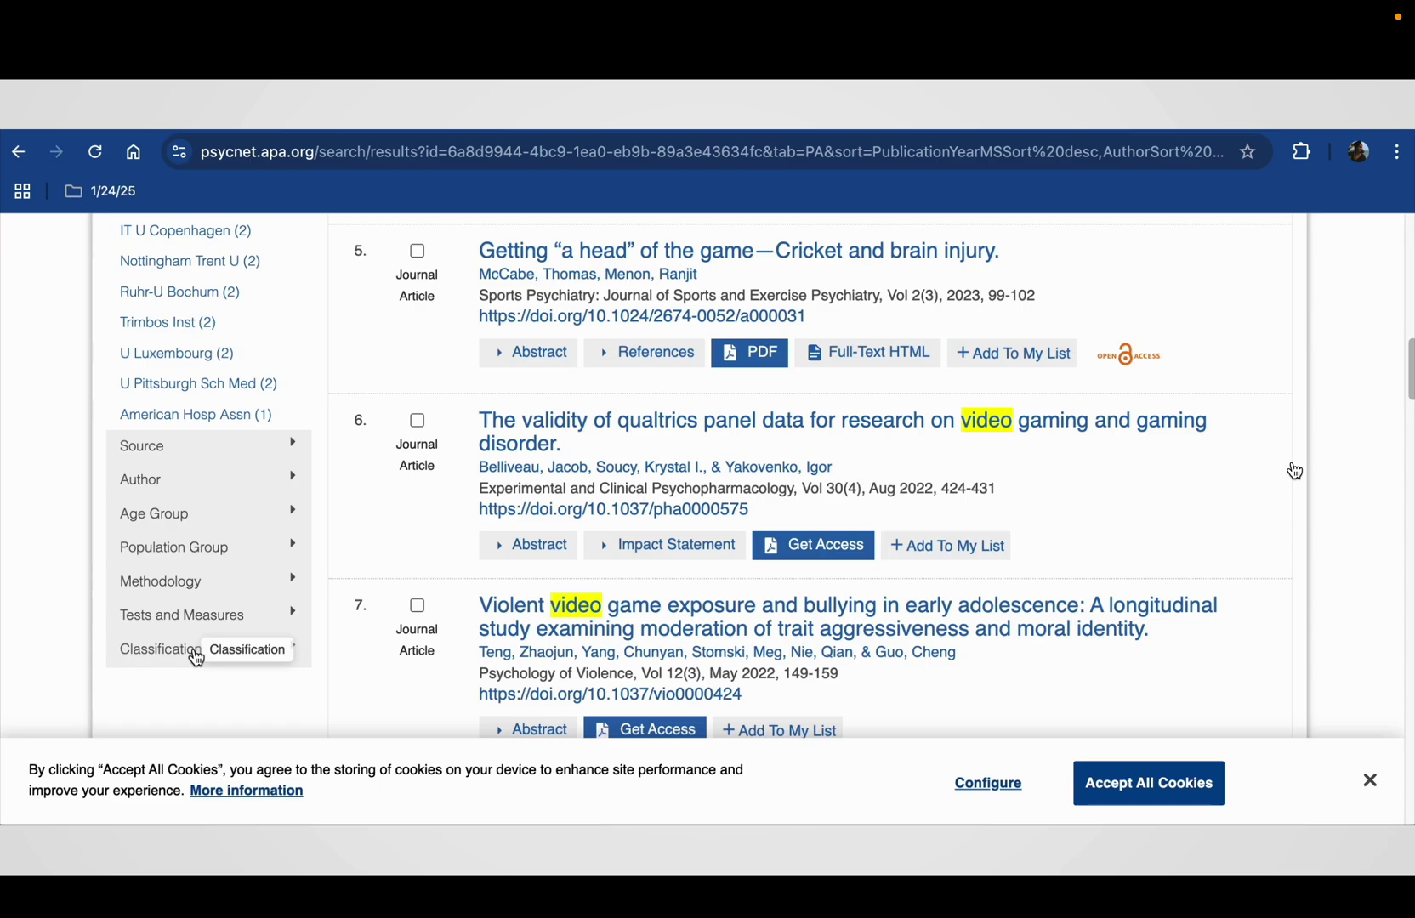
key(super+shift+5)
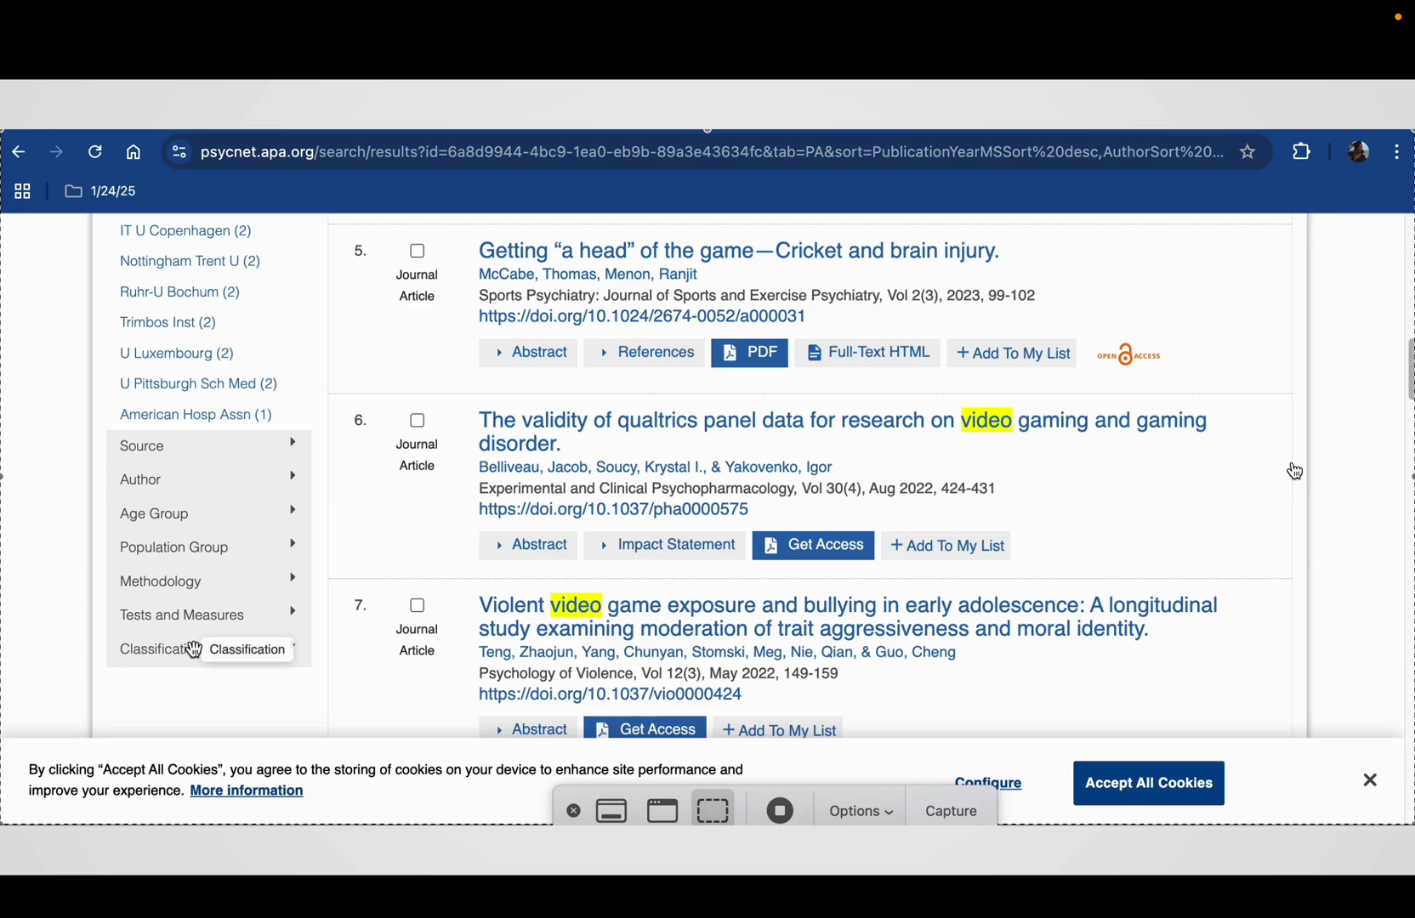
key(Right)
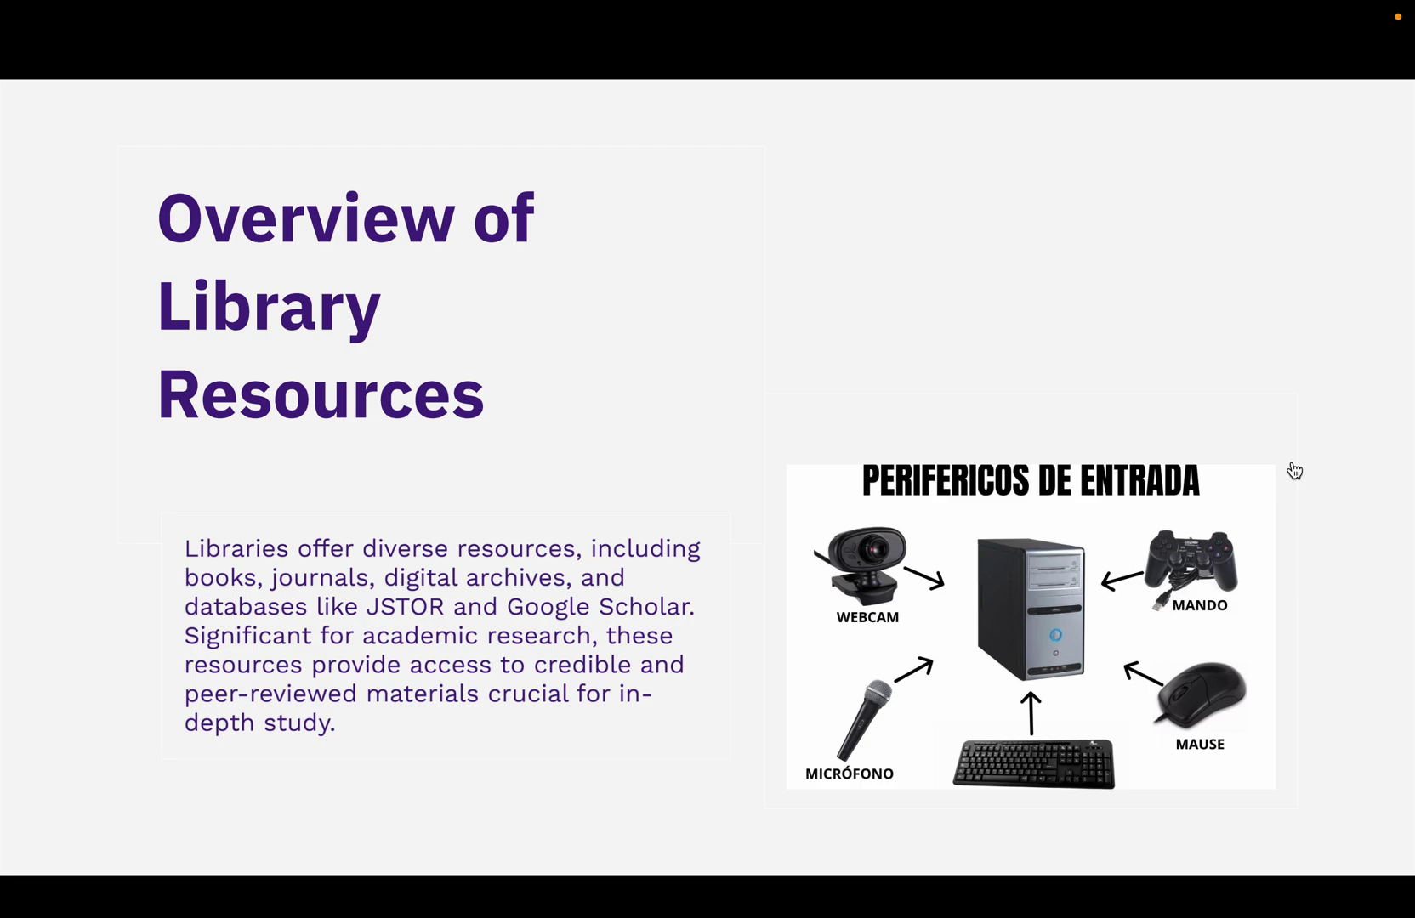
click(1294, 470)
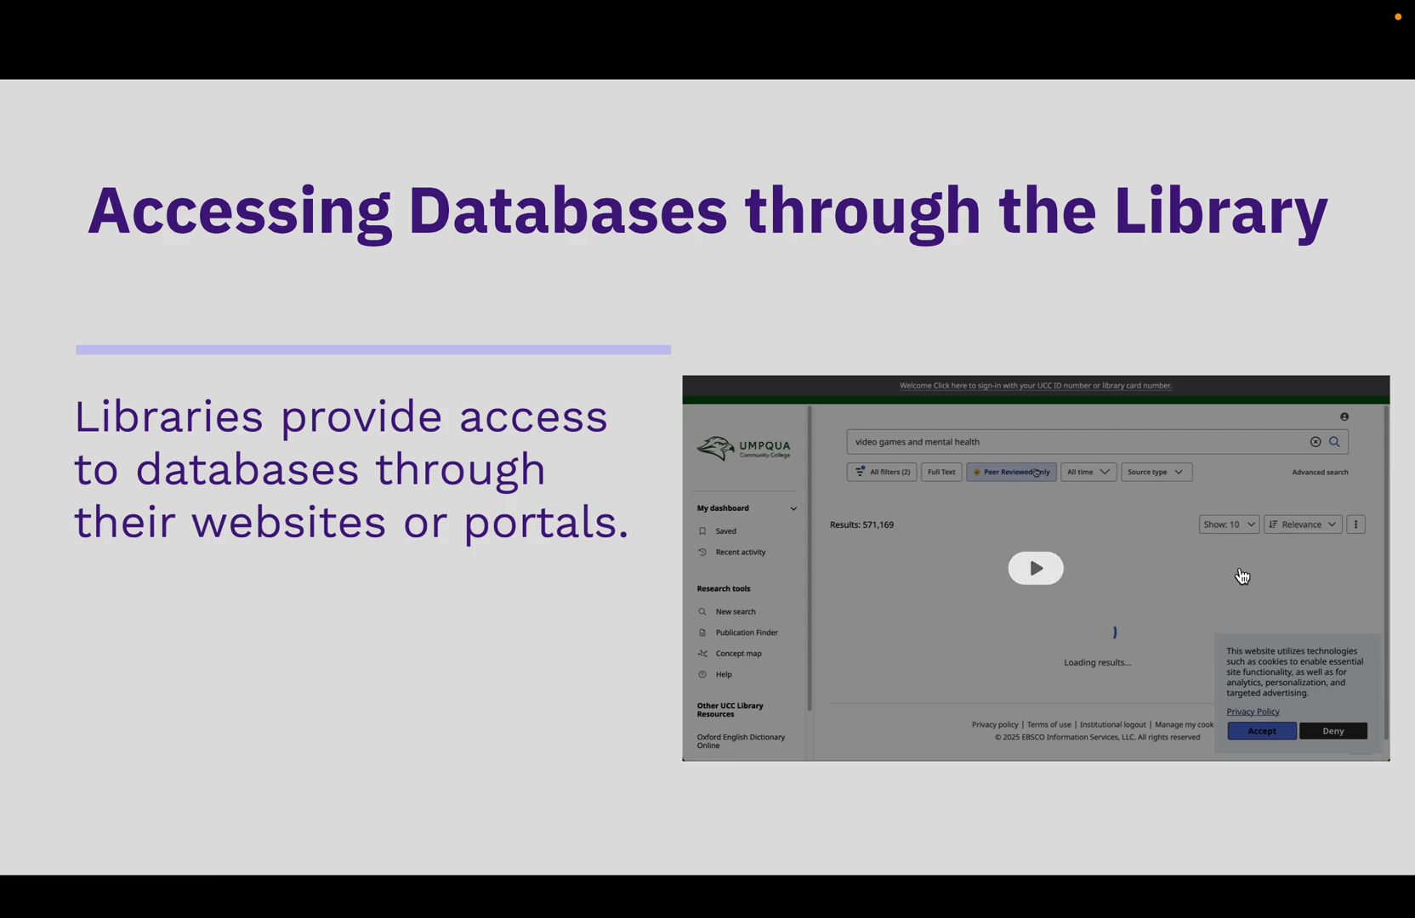
click(1053, 274)
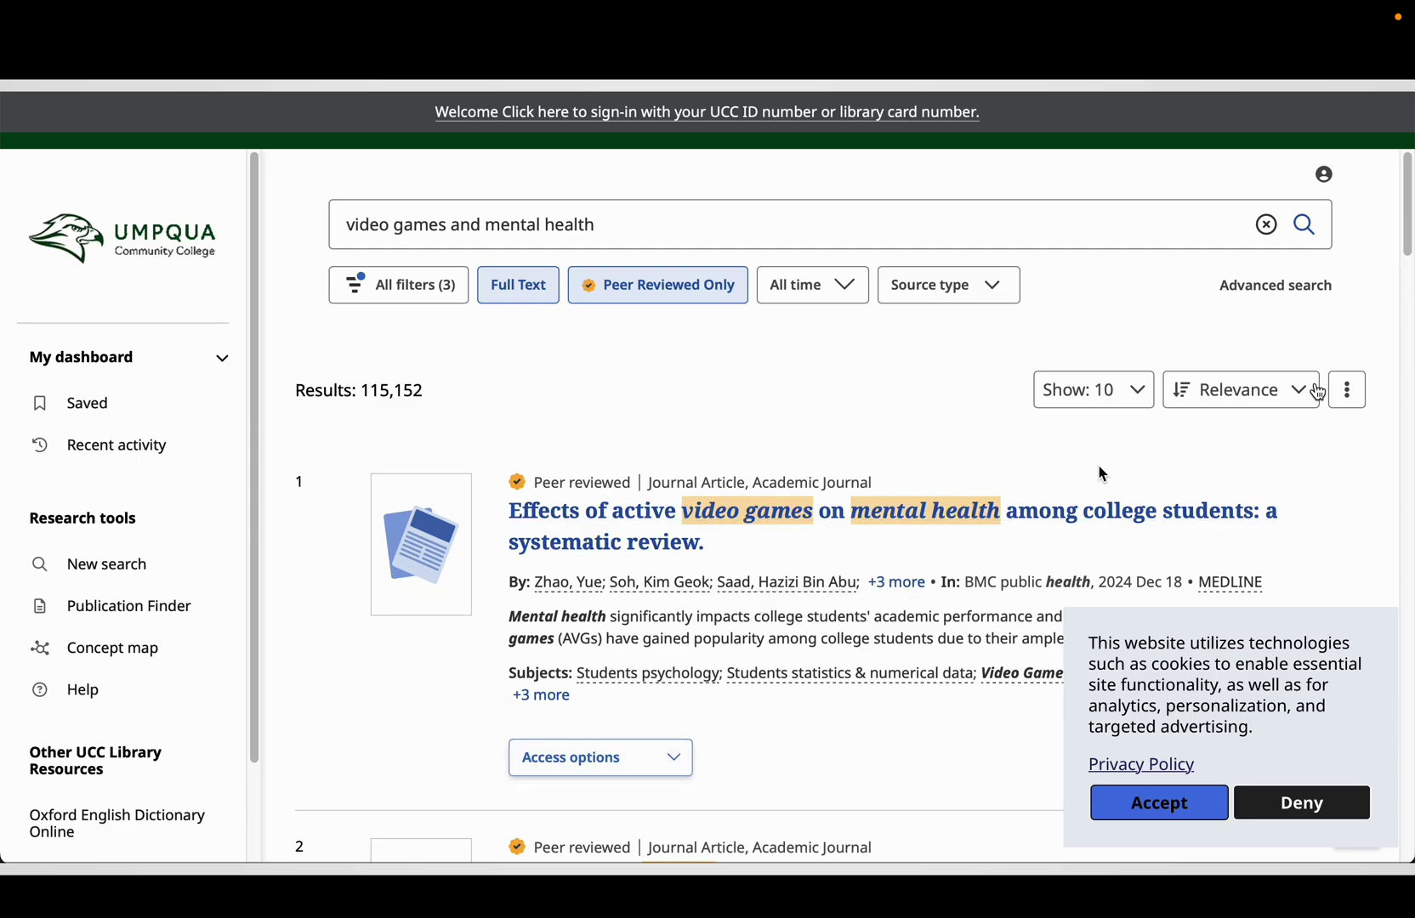
Step: Review the sort order options and search actions for the full-text, peer-reviewed results in the Umpqua Community College library search
scroll(1163, 492, down, 2)
scroll(1160, 487, up, 2)
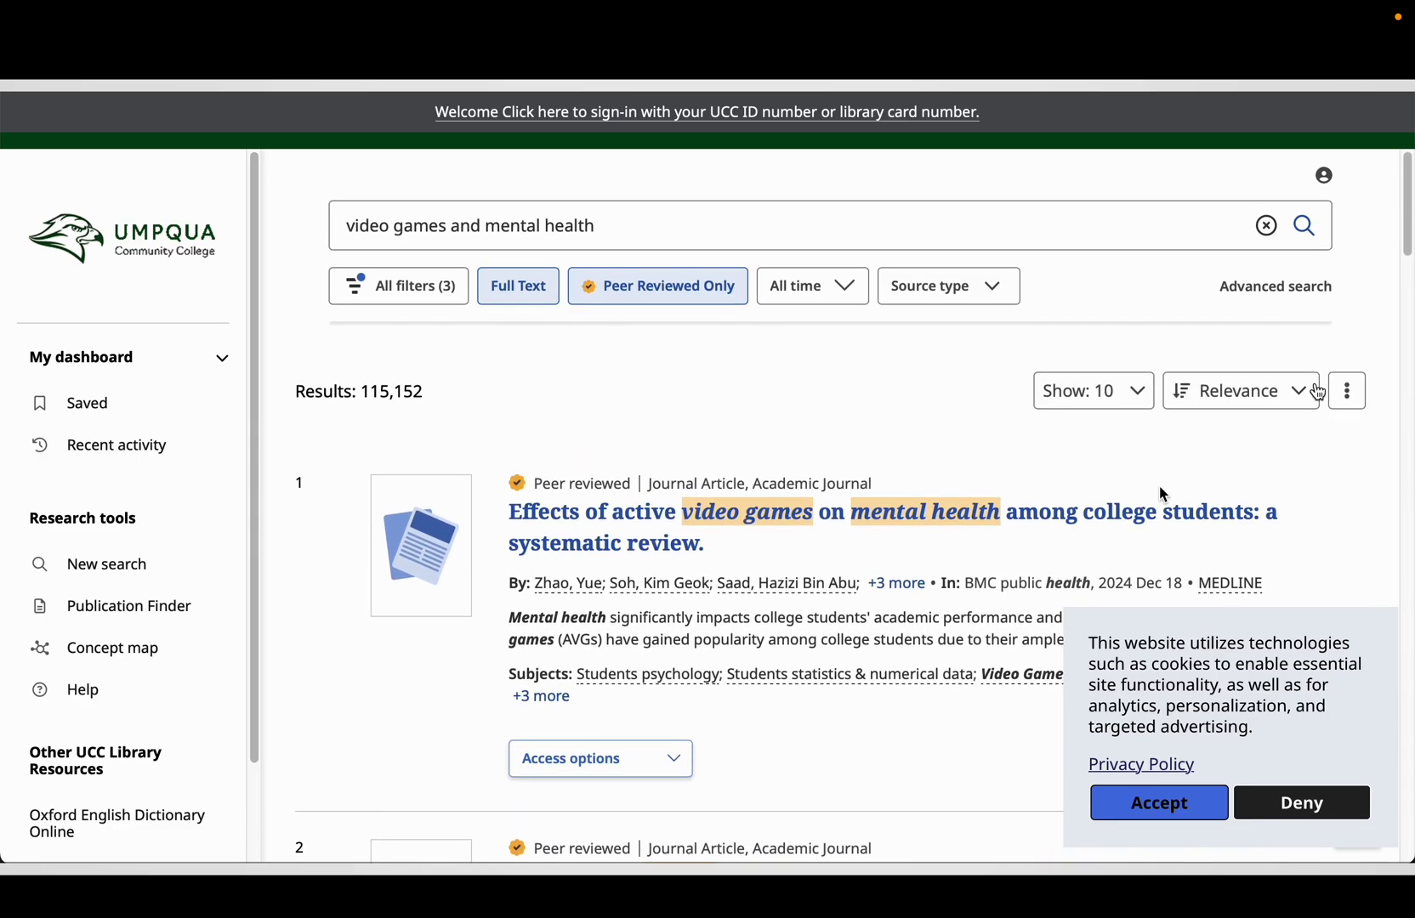
click(1314, 393)
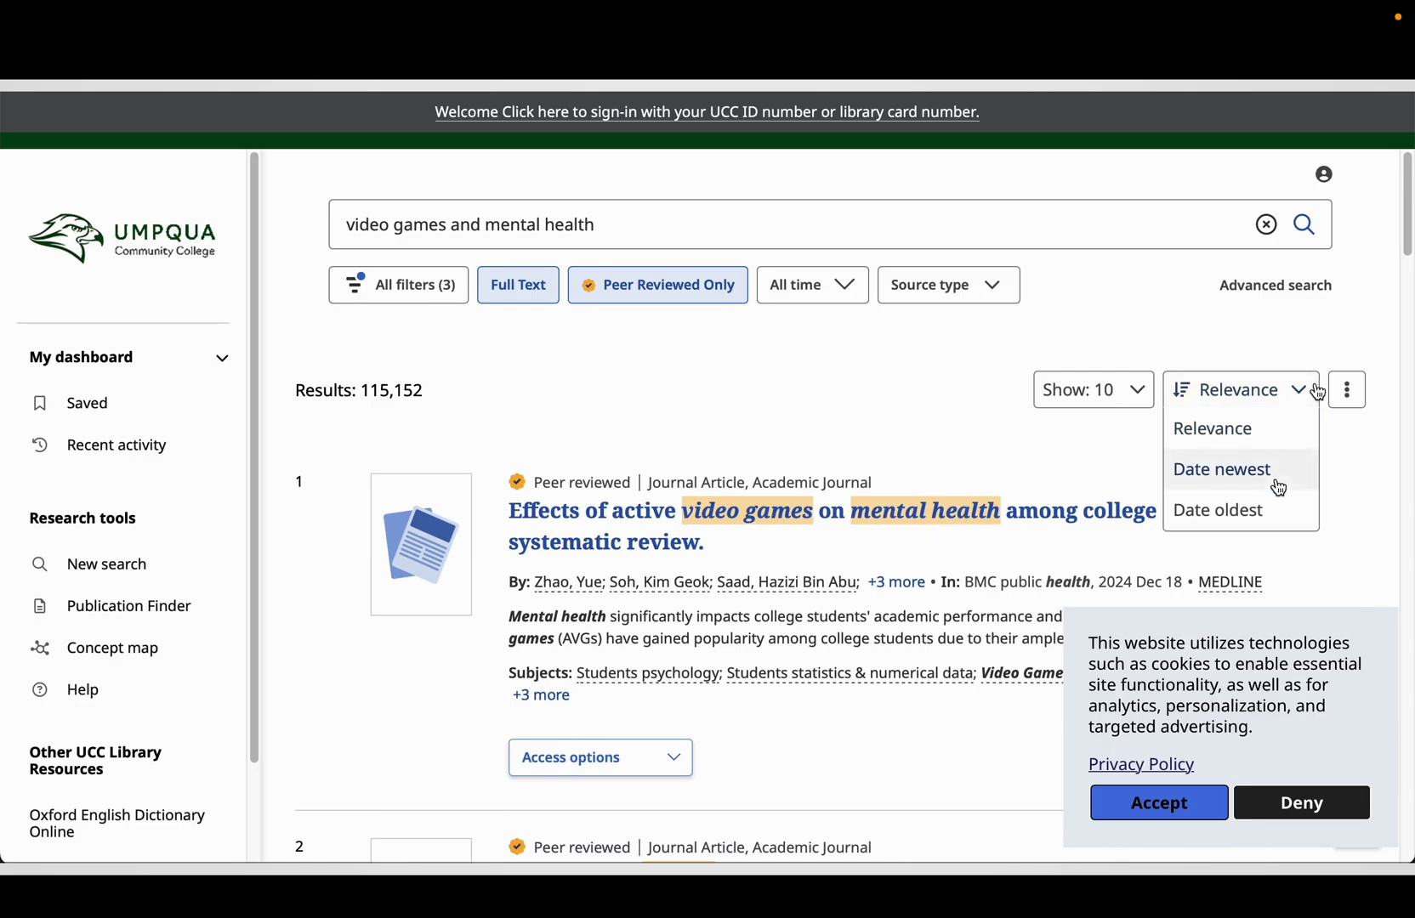
click(1299, 395)
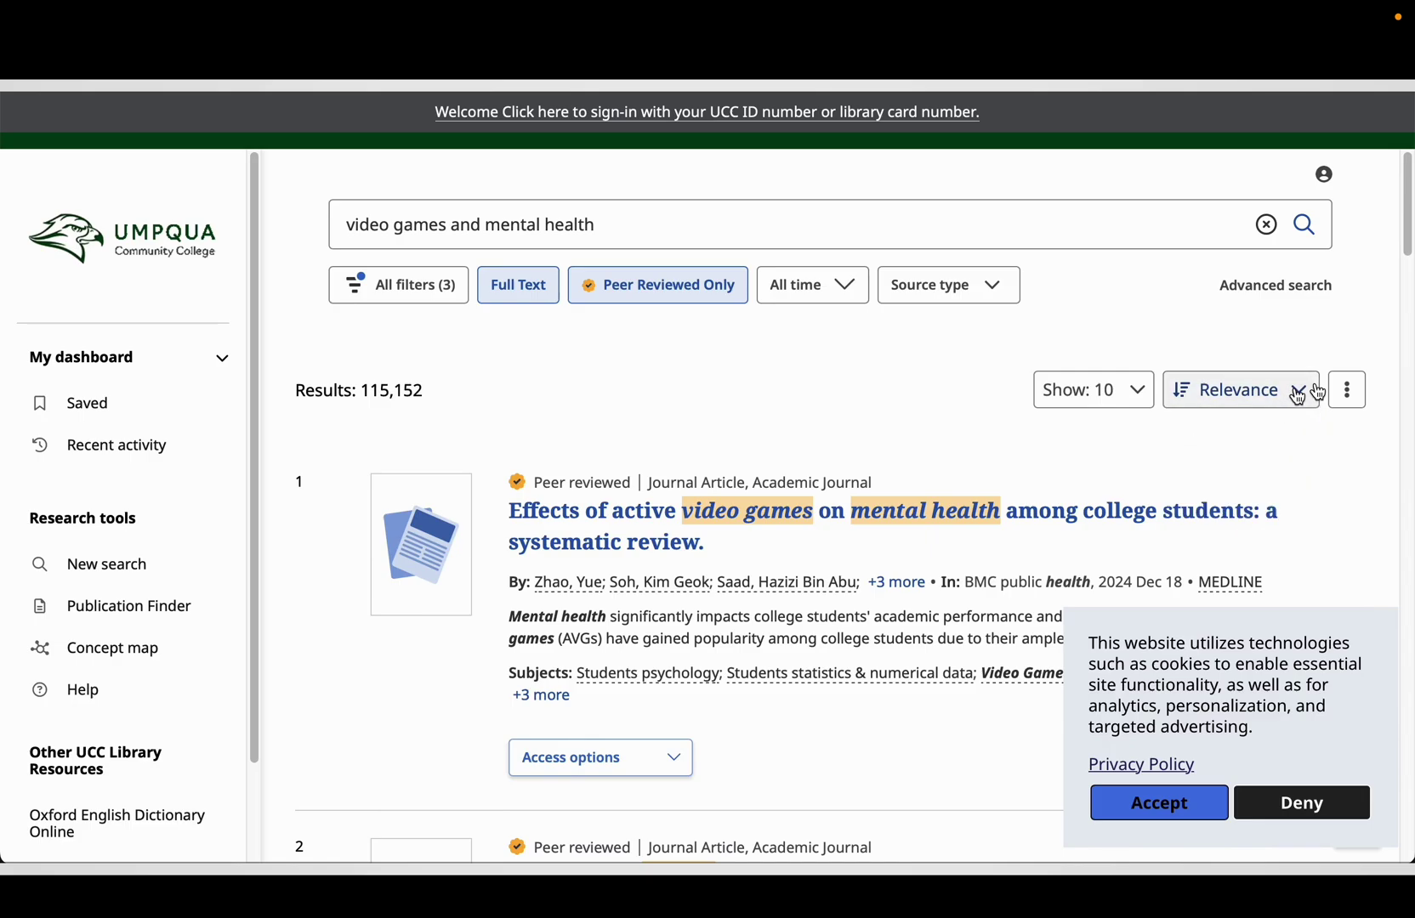
click(1359, 391)
click(1360, 393)
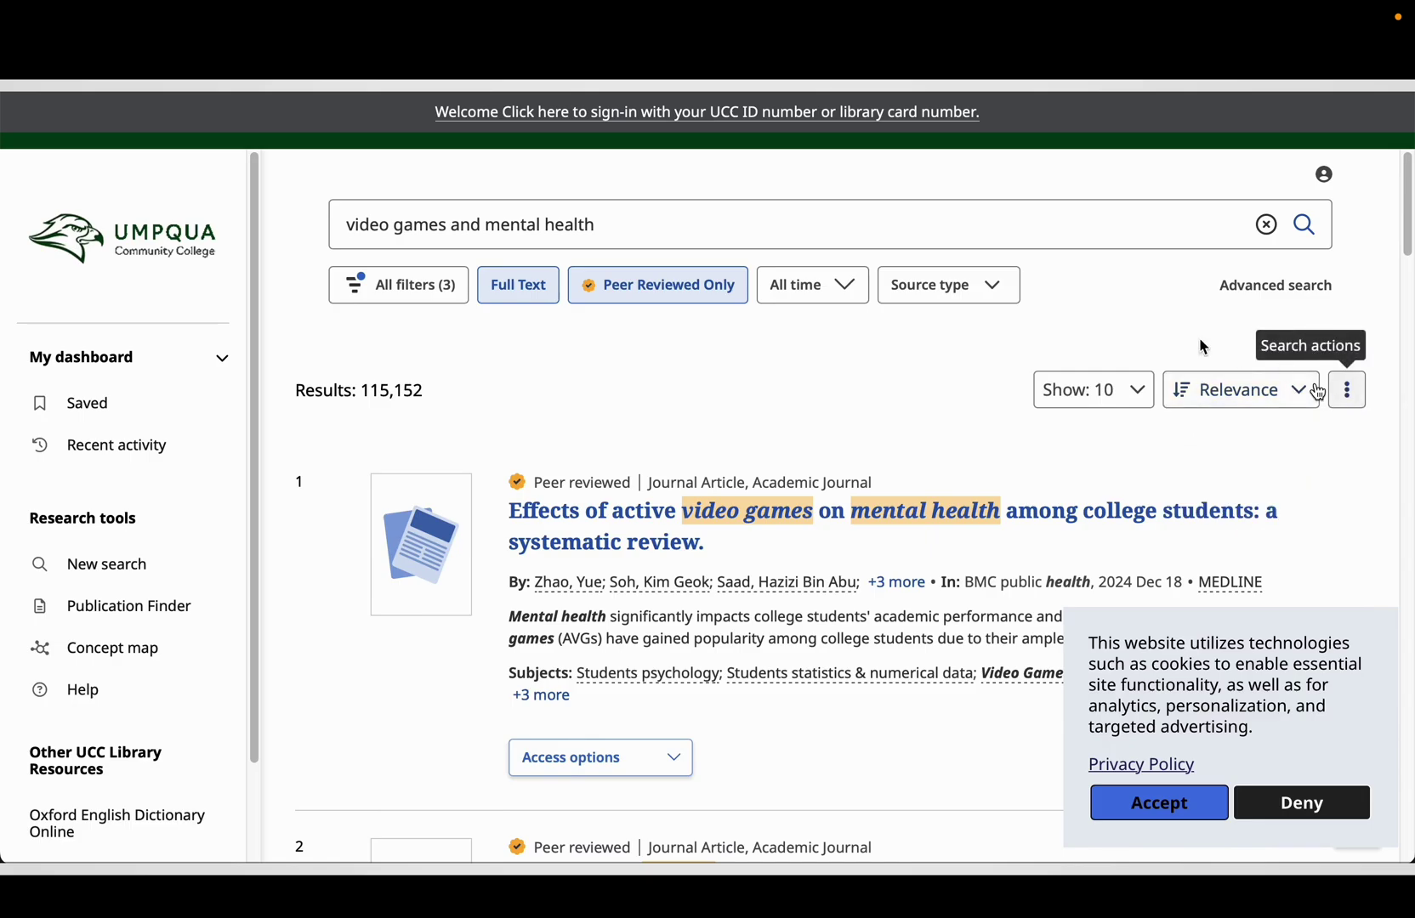
Step: Review the source type and publication date range filter options for the library results without applying any of them
click(1003, 297)
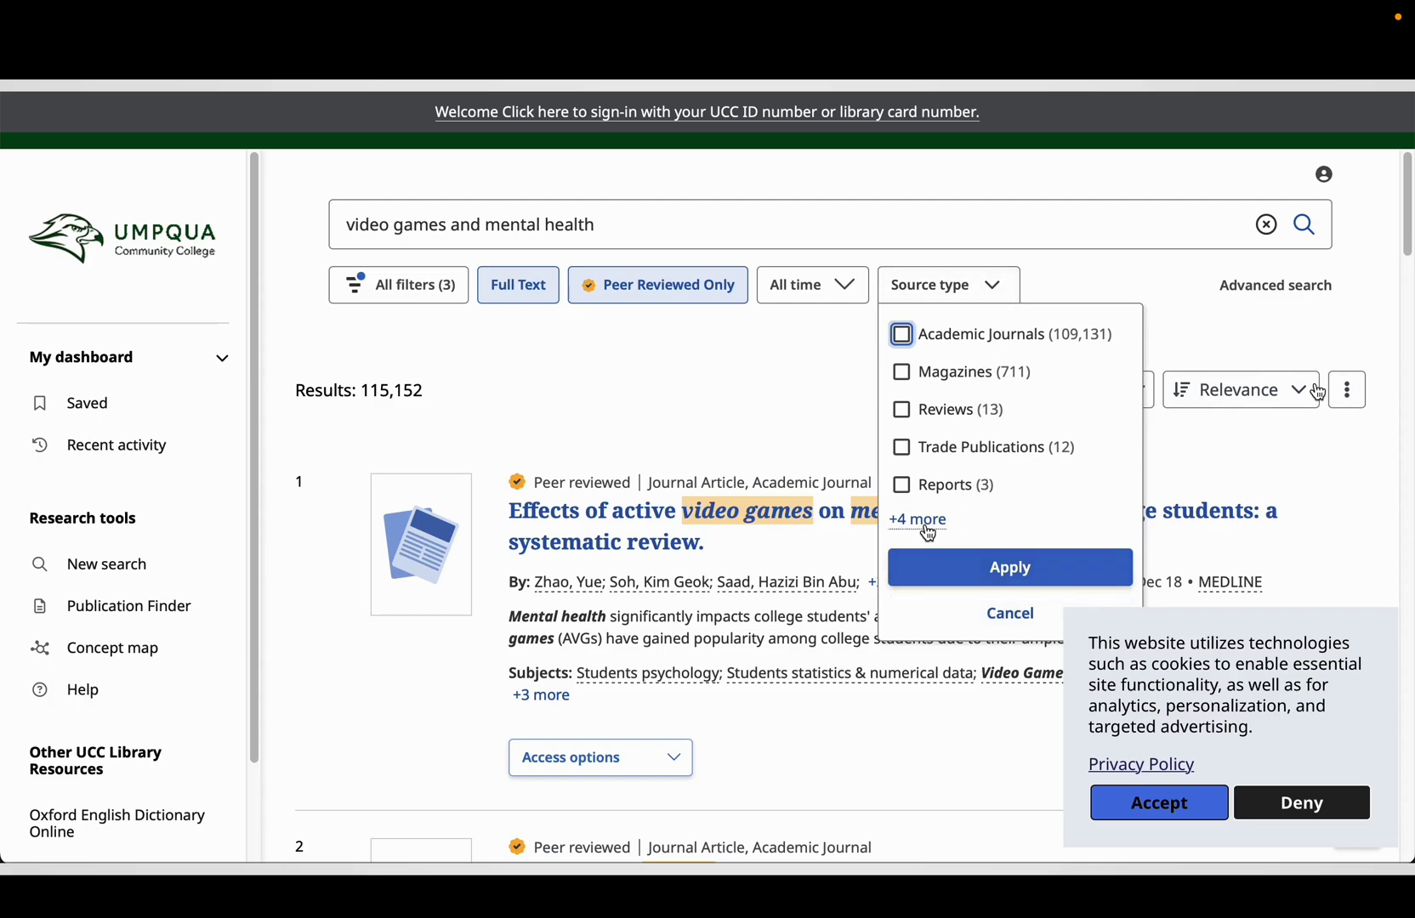
click(964, 610)
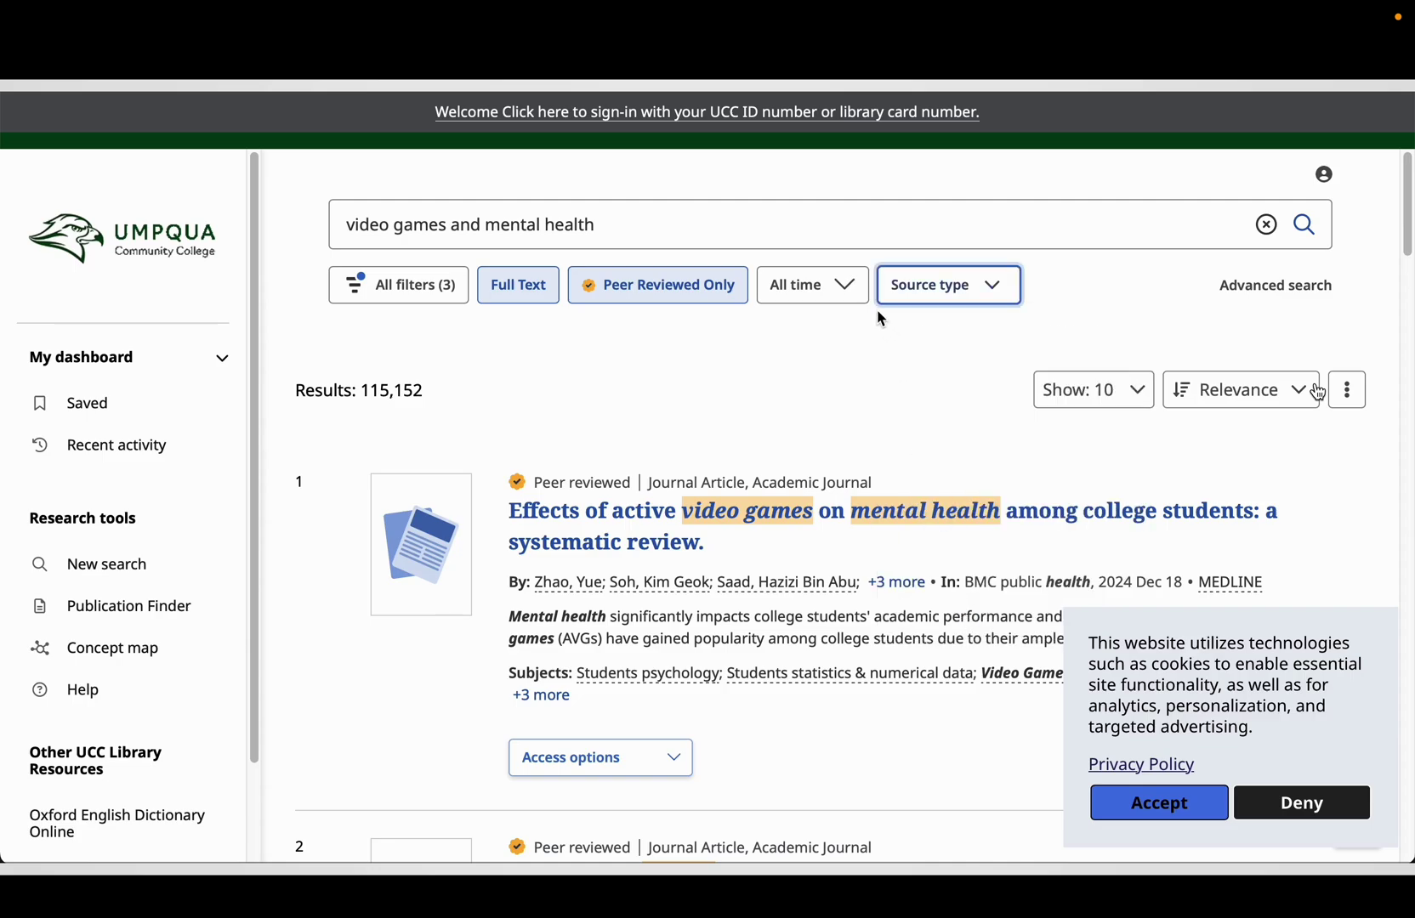
click(855, 296)
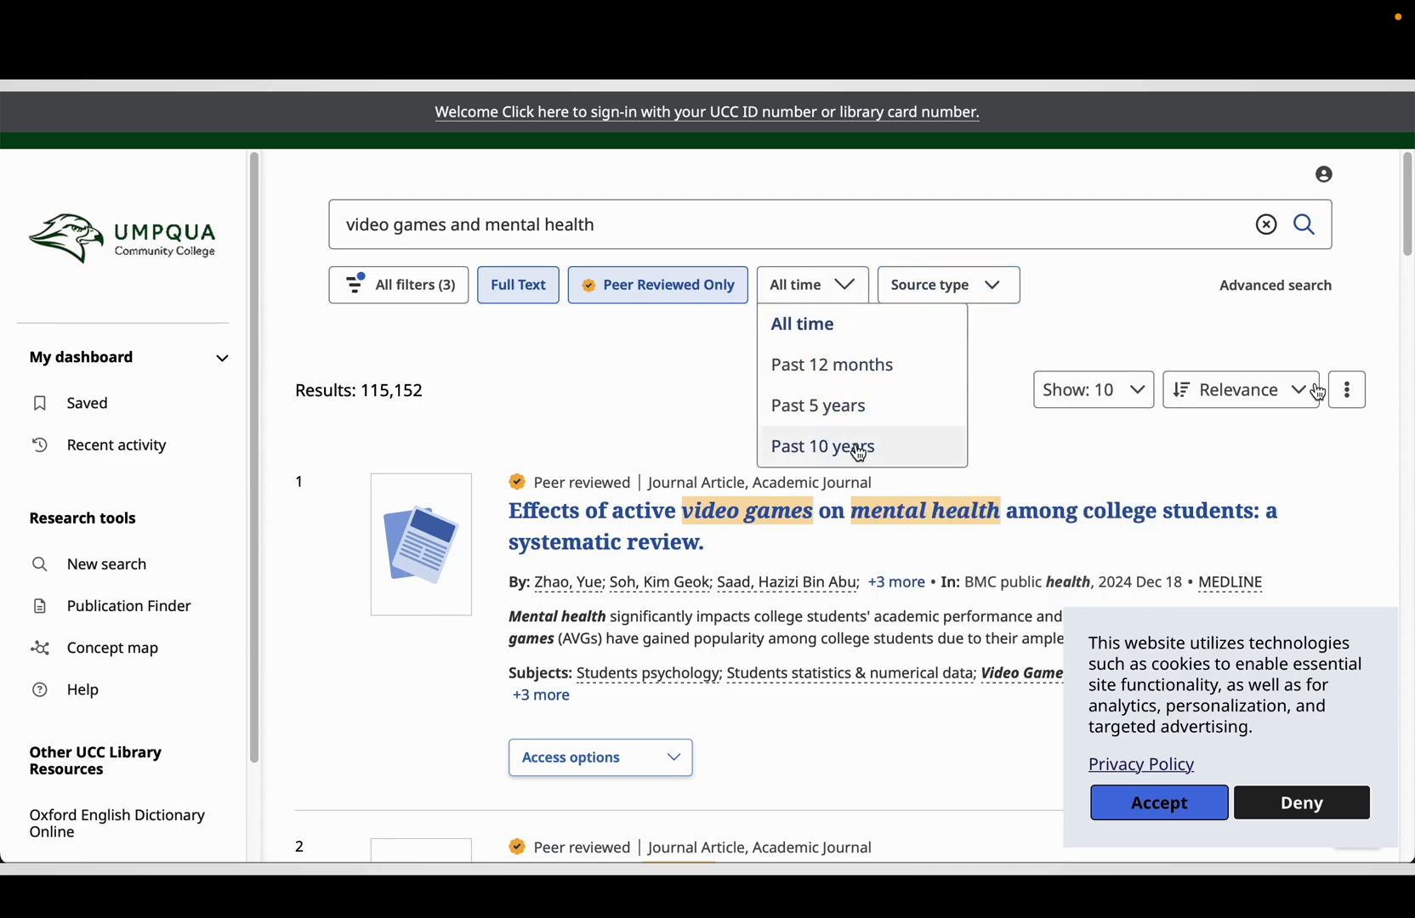
click(699, 403)
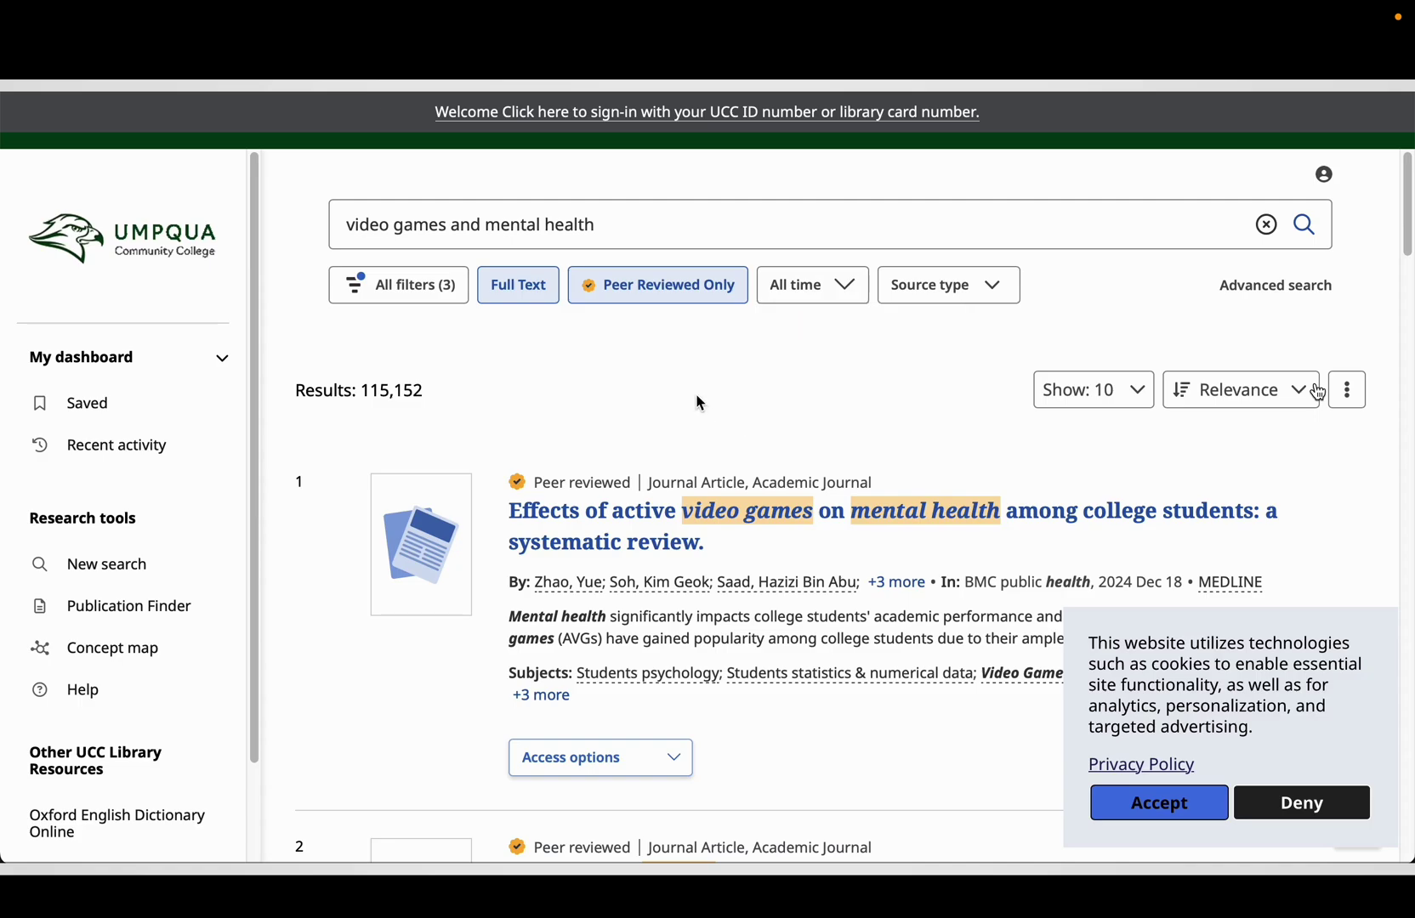